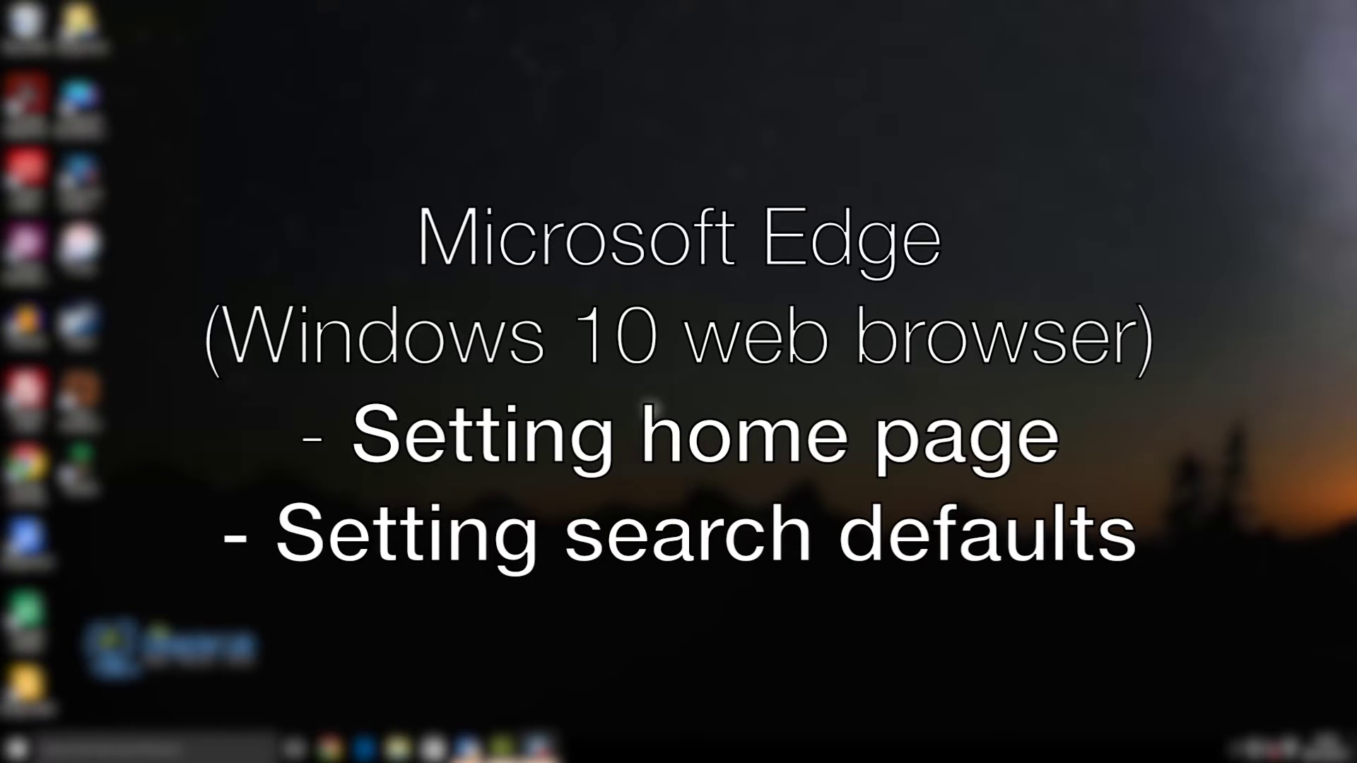
pyautogui.click(365, 752)
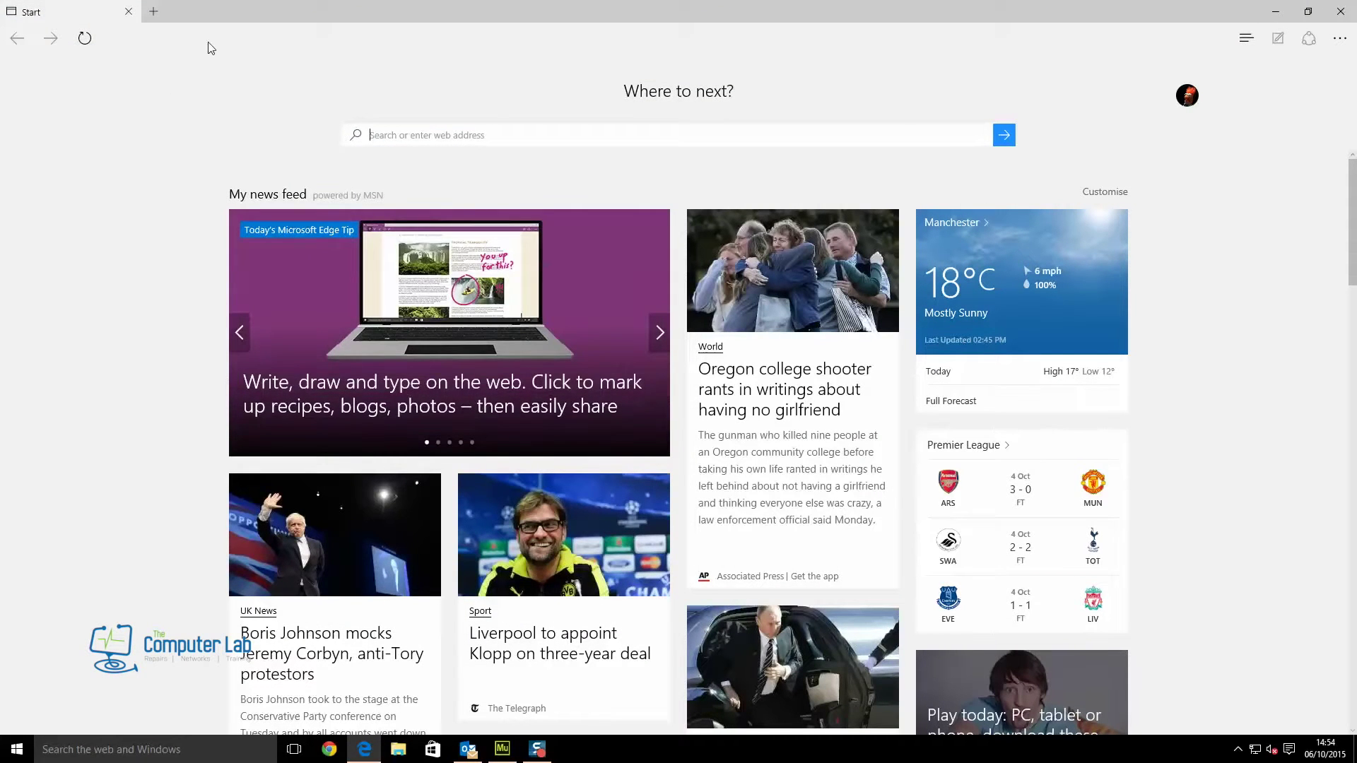
pyautogui.scroll(-1, 208, 48)
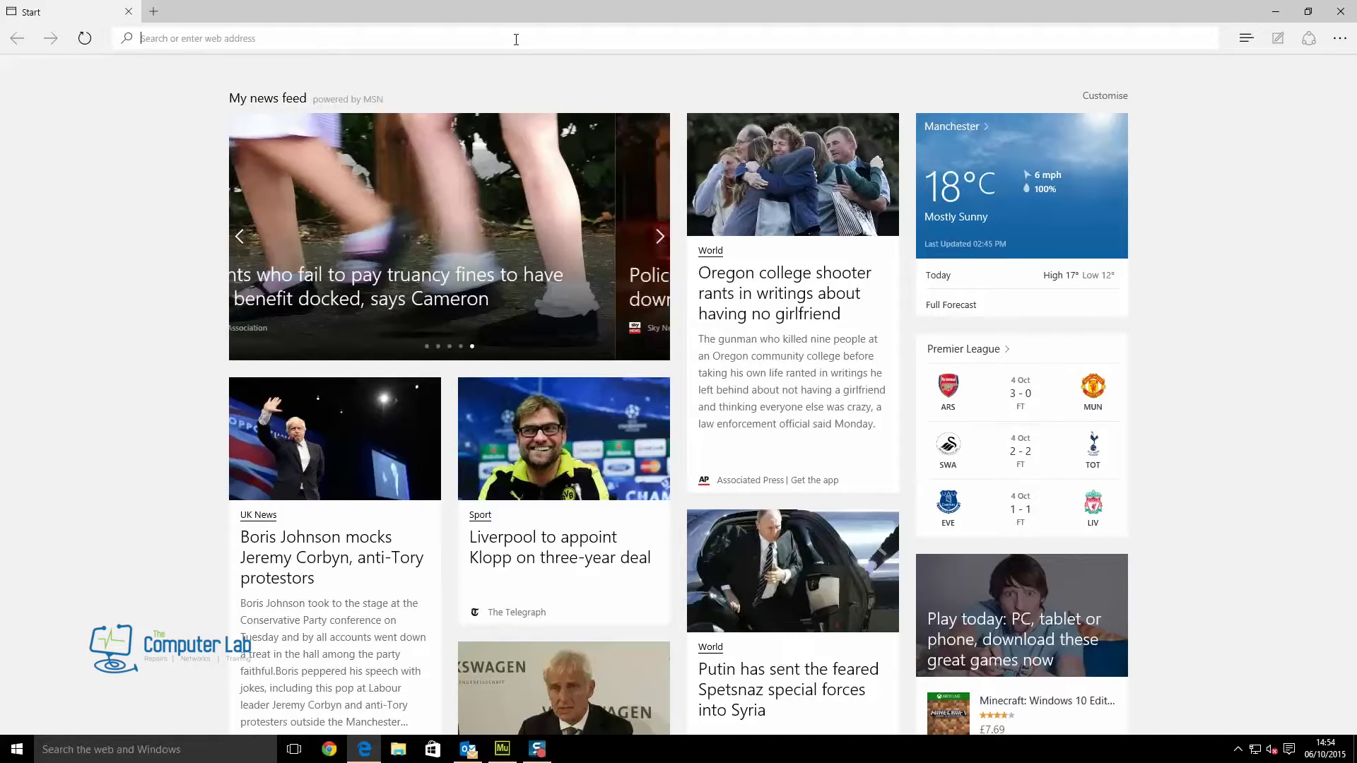
pyautogui.write('w')
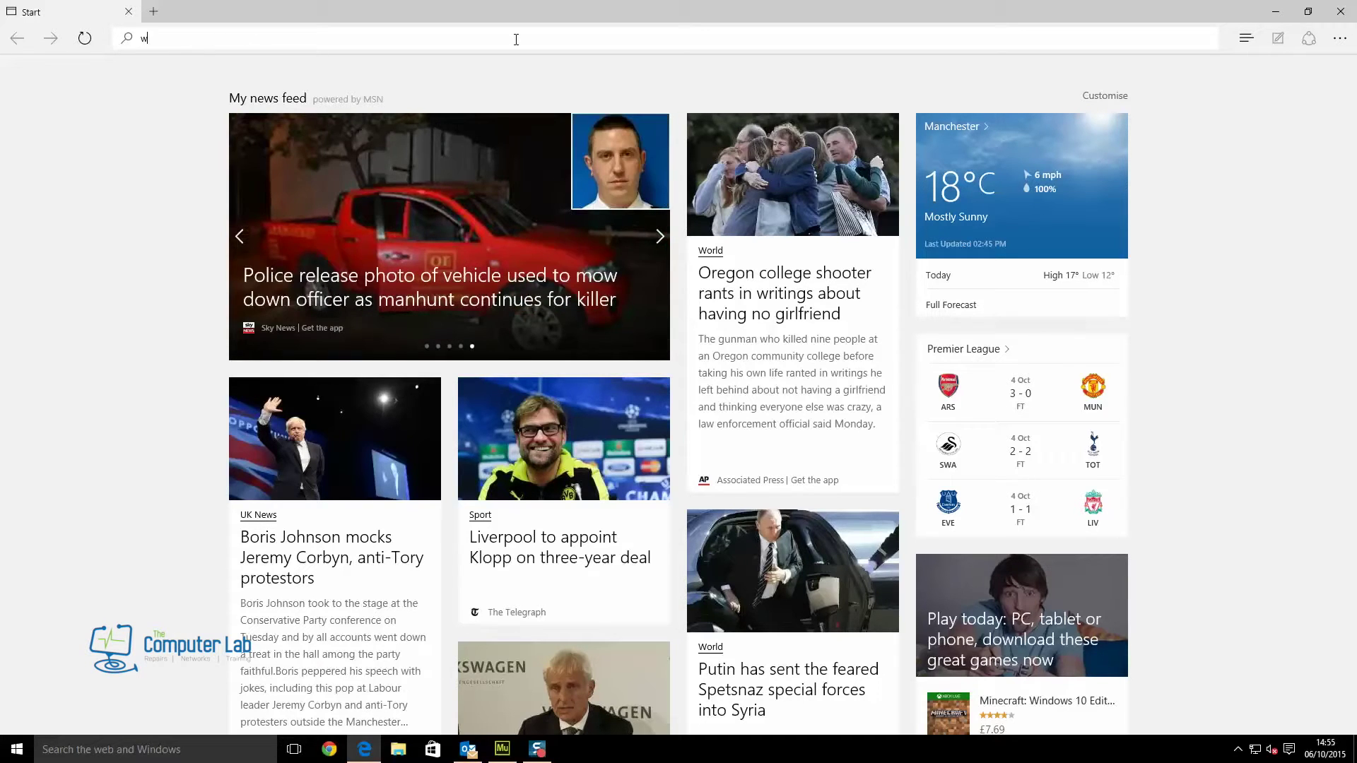
pyautogui.write('ww.gg')
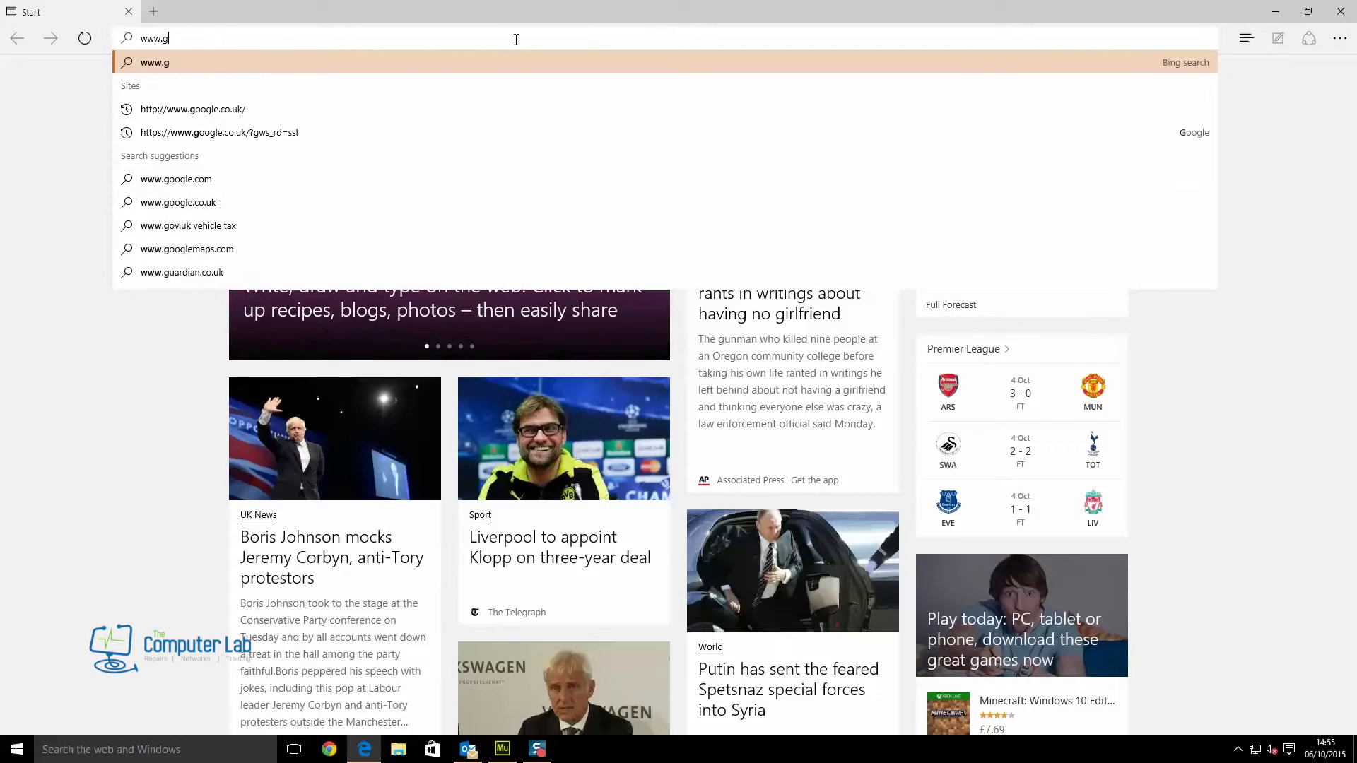
pyautogui.press('Down')
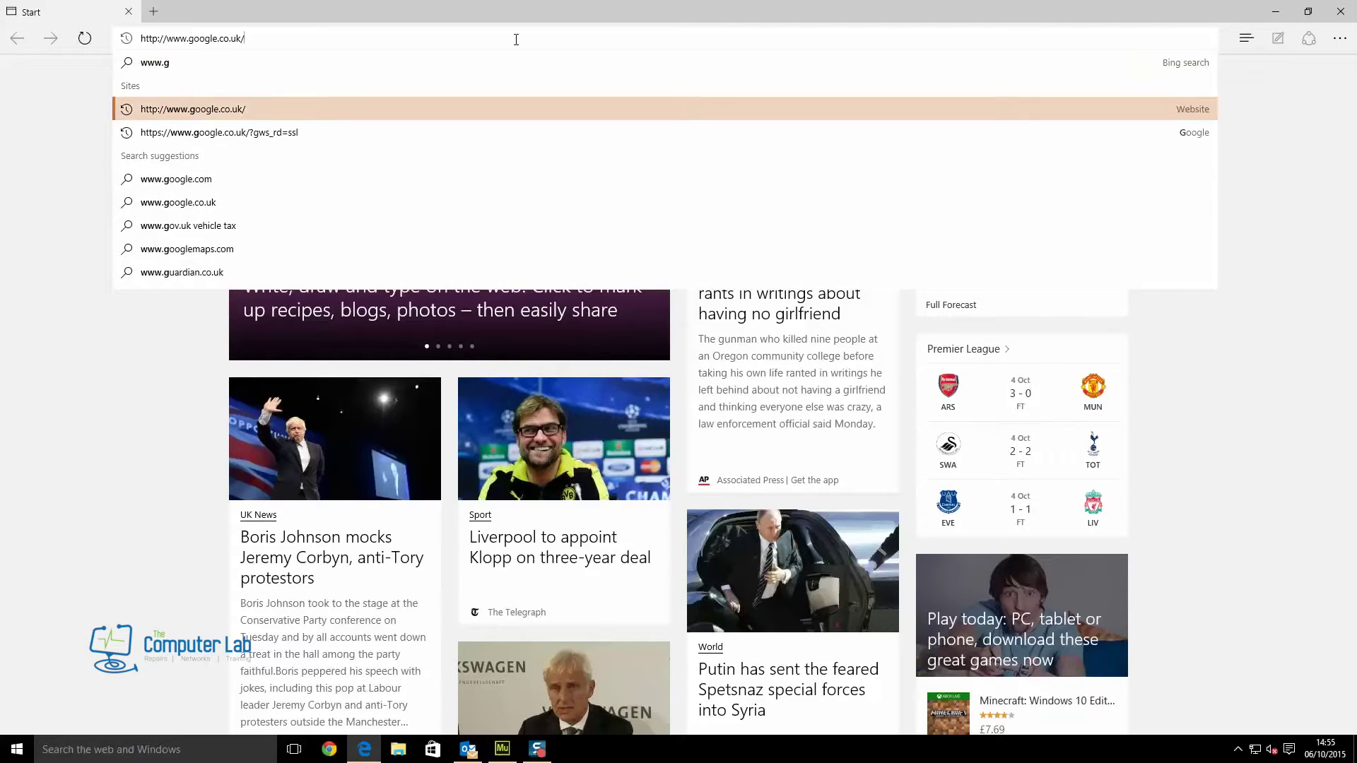
pyautogui.press('Return')
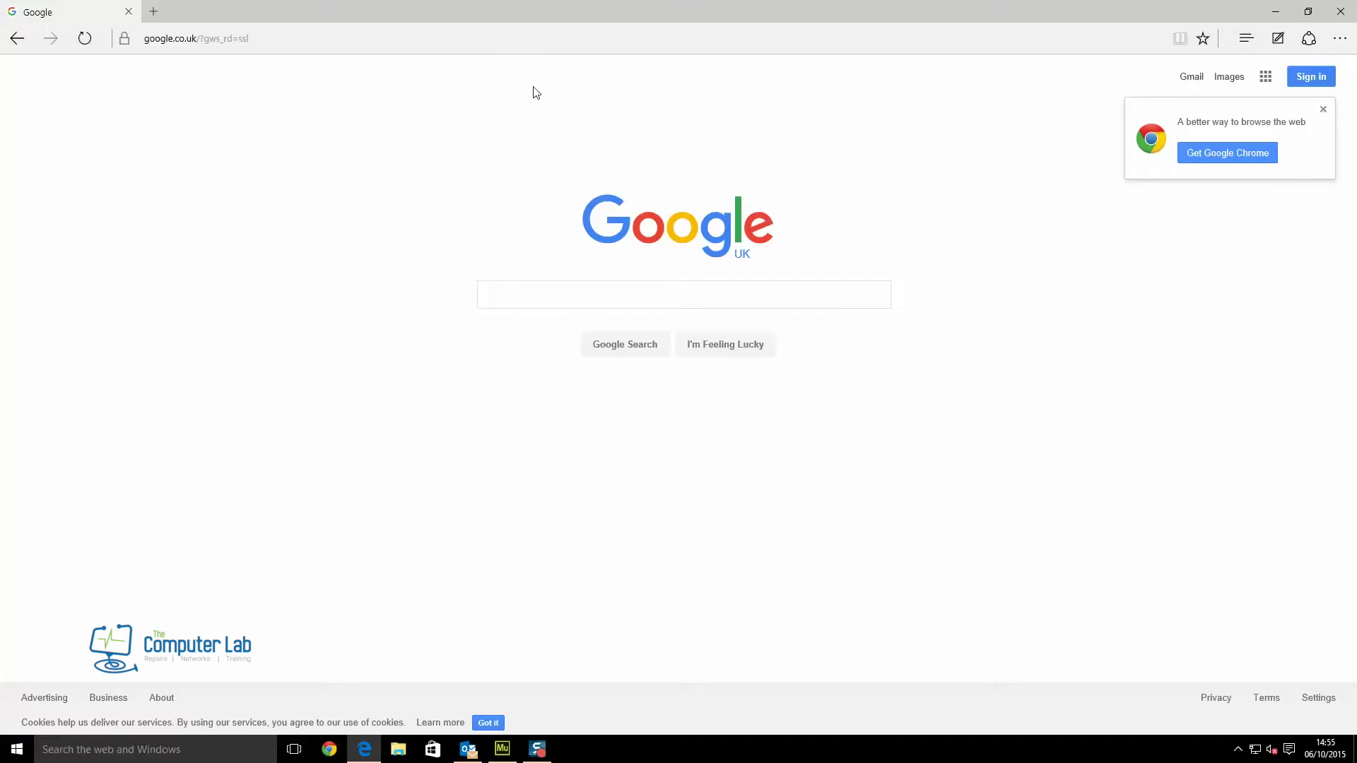
pyautogui.click(1320, 113)
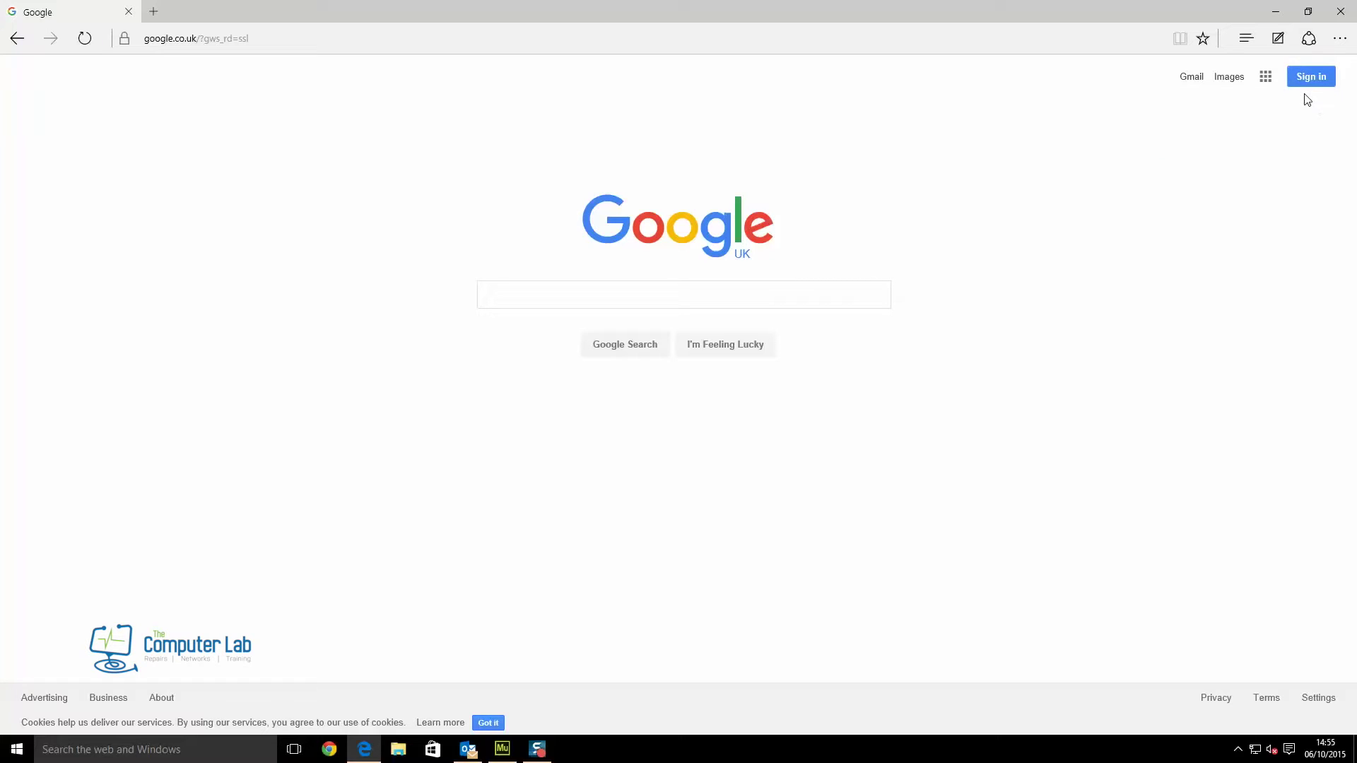
# In Edge Settings, set 'Open with' to 'A specific page or pages' and show its page choices
pyautogui.click(1341, 45)
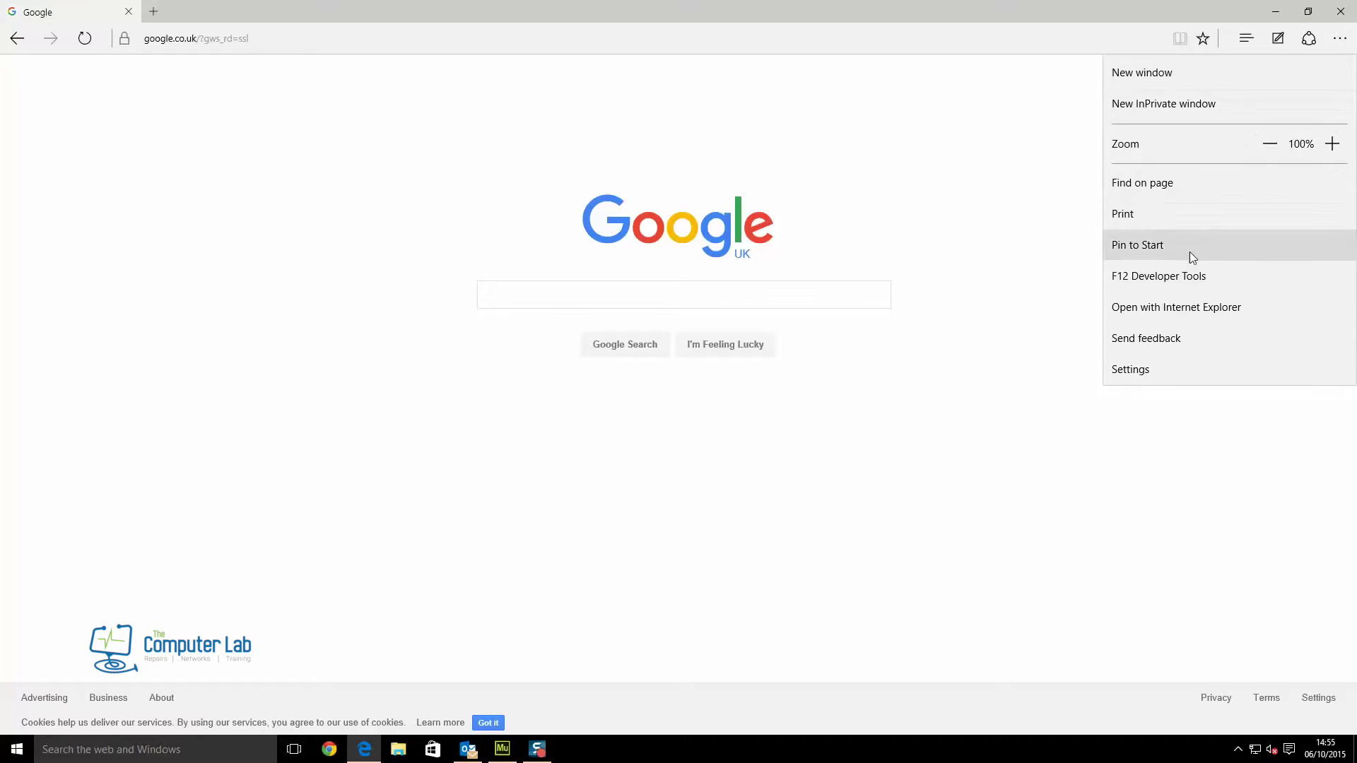
pyautogui.click(1129, 370)
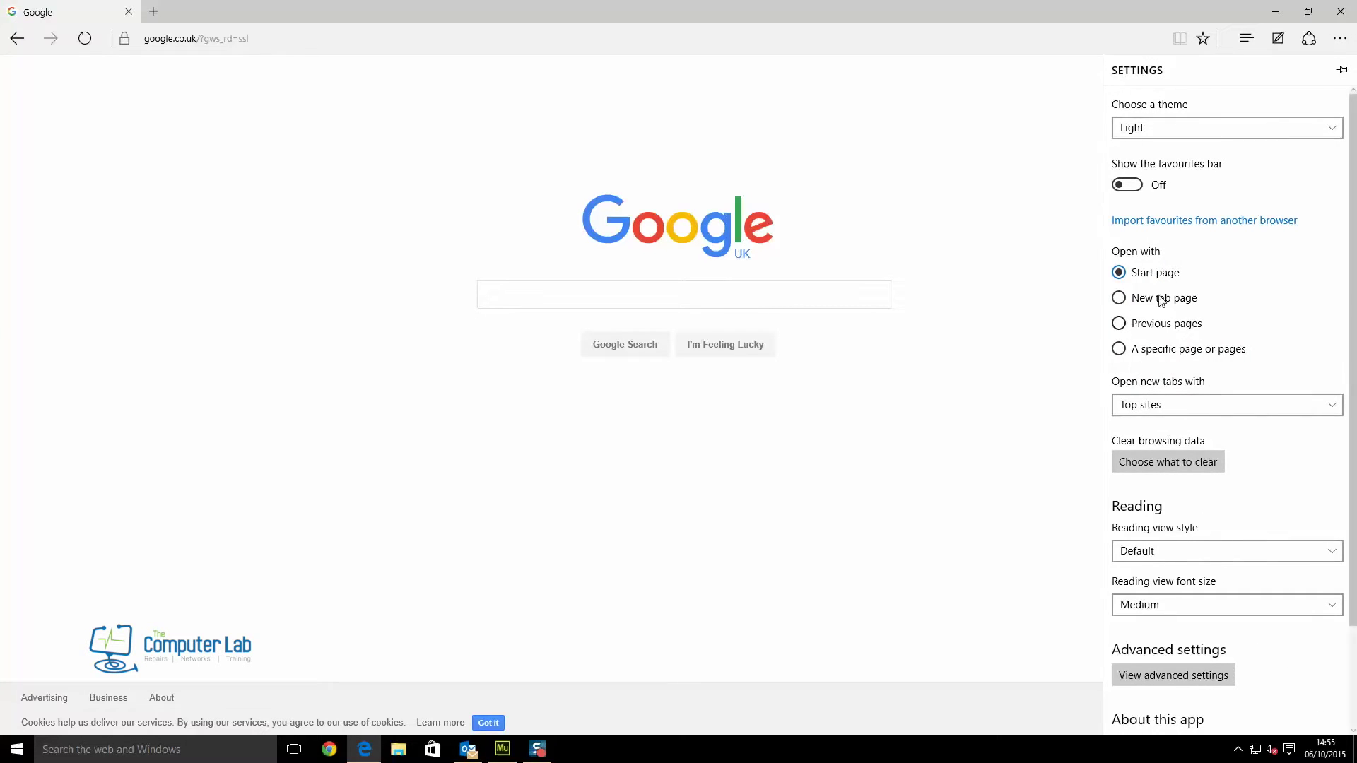
pyautogui.scroll(-2, 1163, 297)
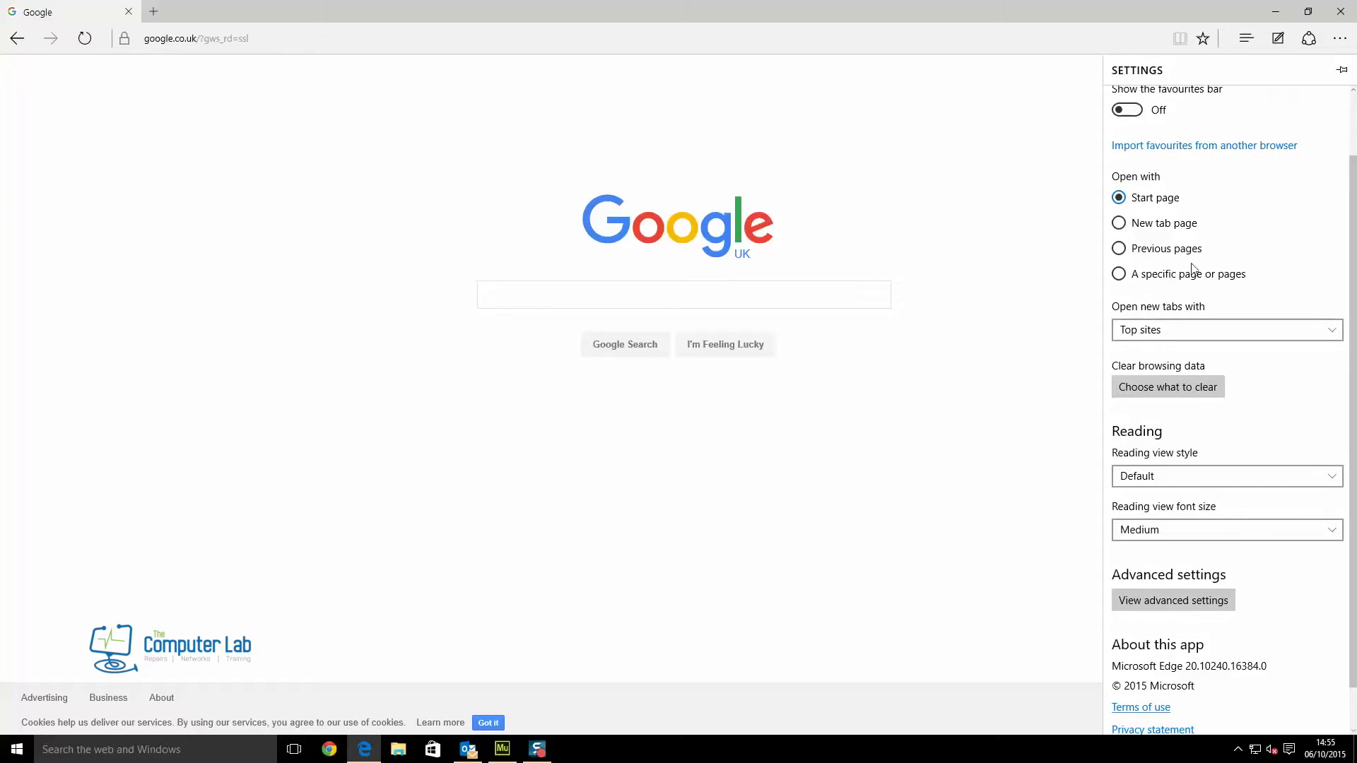
pyautogui.click(1143, 280)
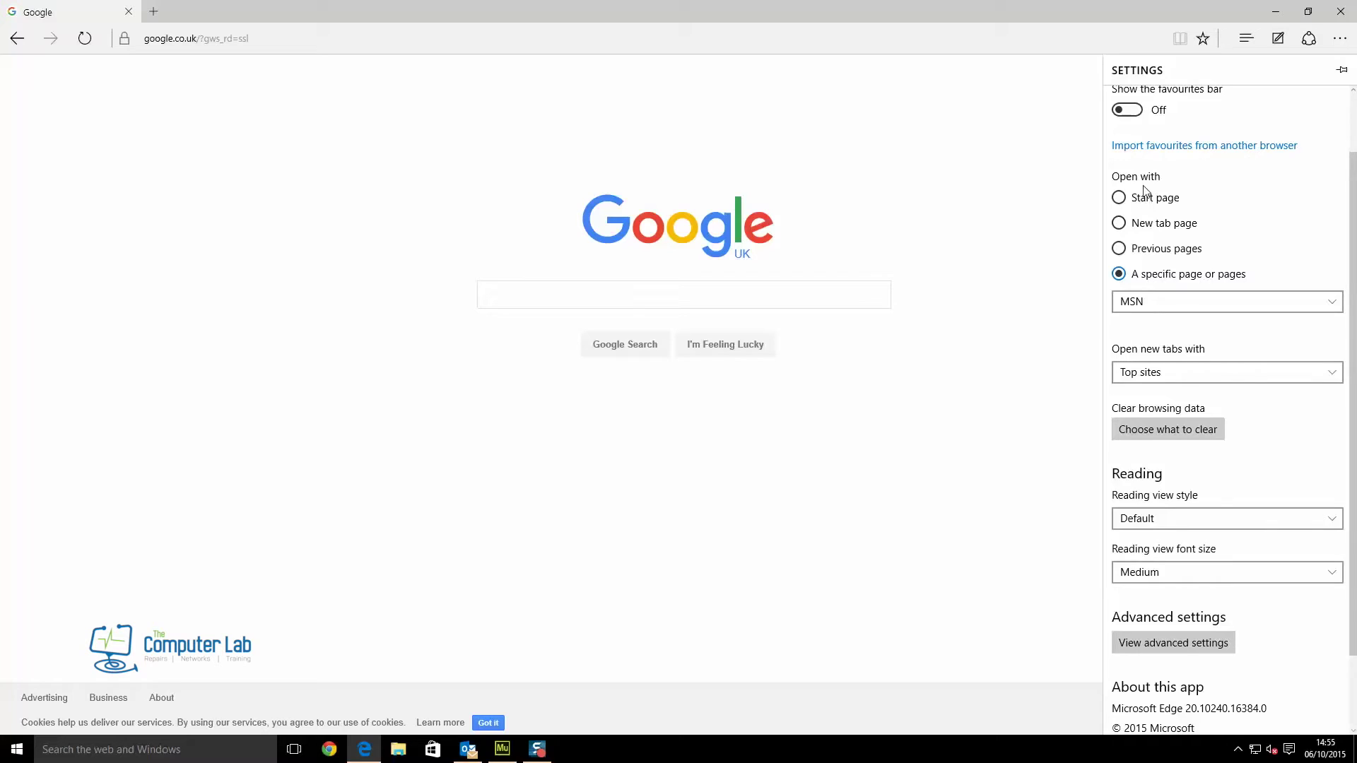
pyautogui.click(1195, 301)
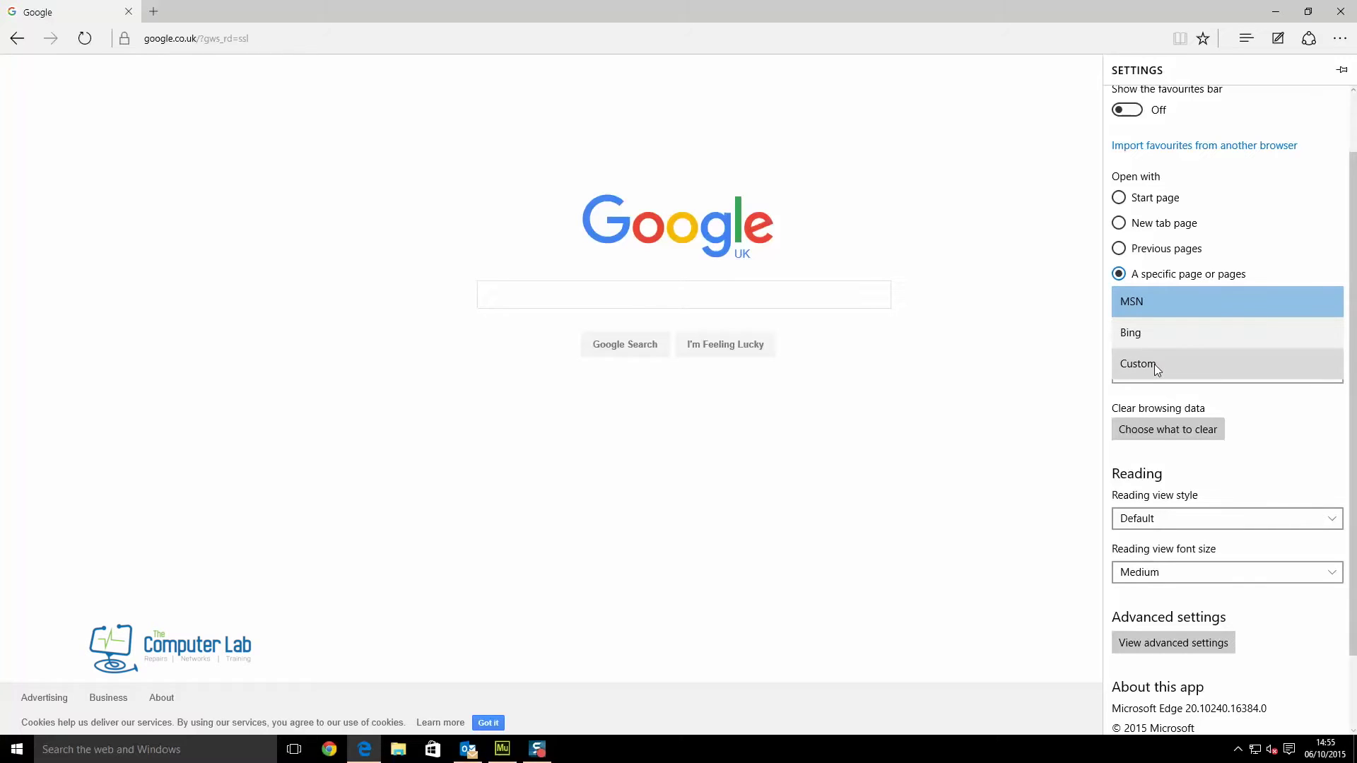
pyautogui.click(1155, 363)
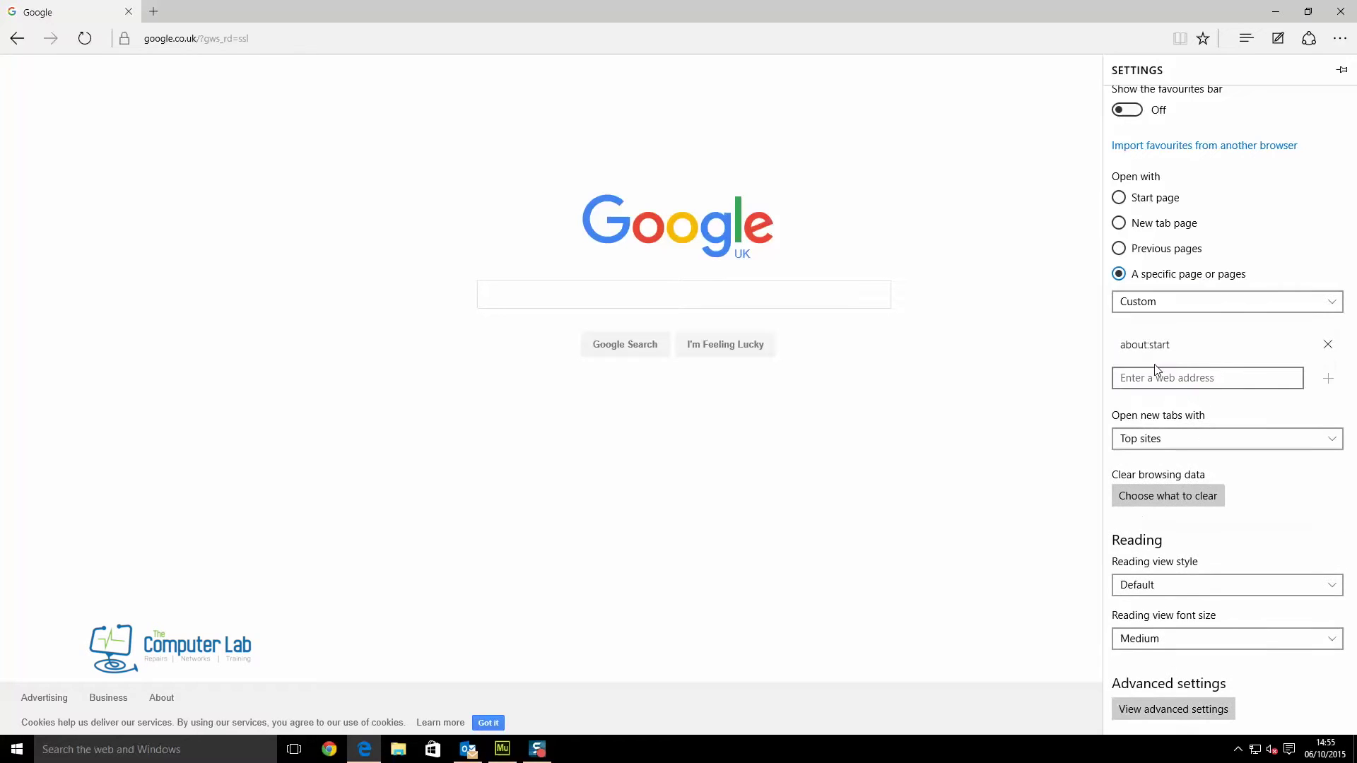
pyautogui.click(1163, 345)
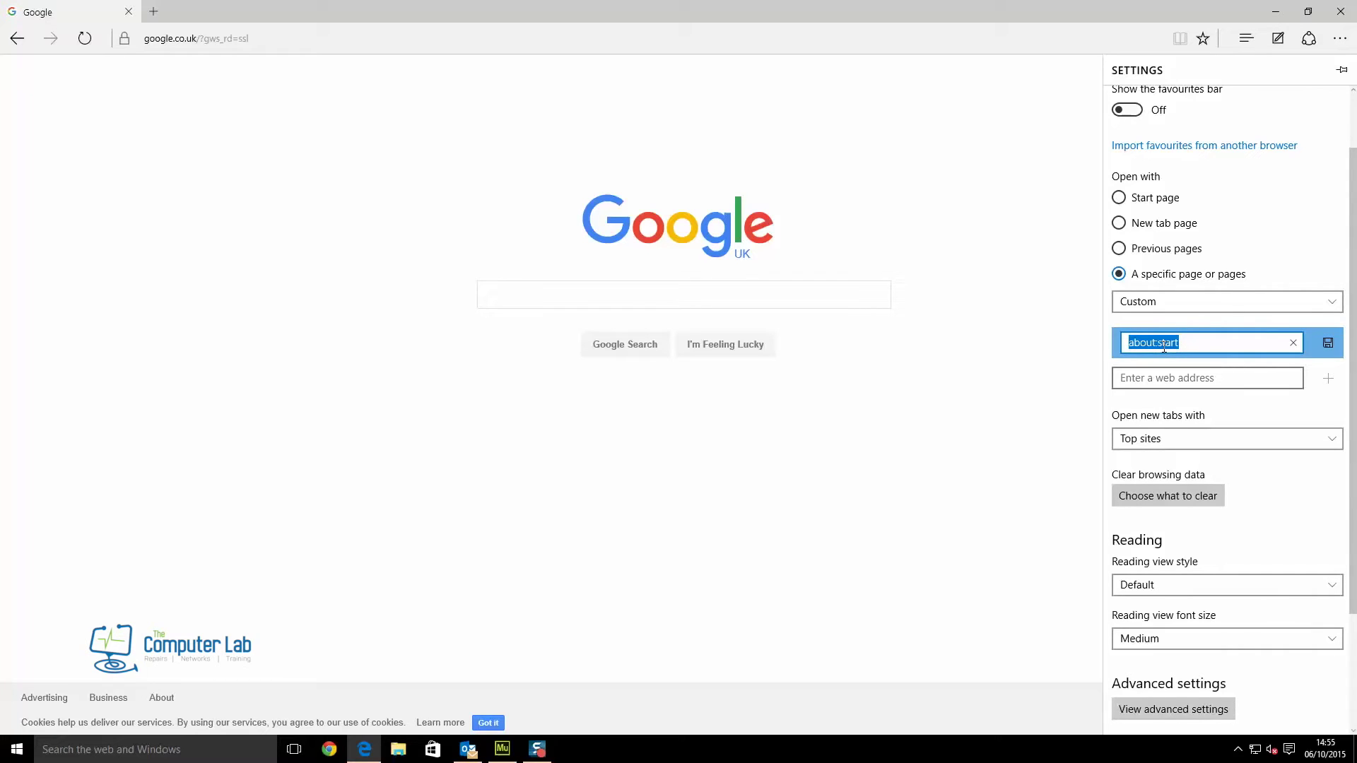
pyautogui.click(1242, 276)
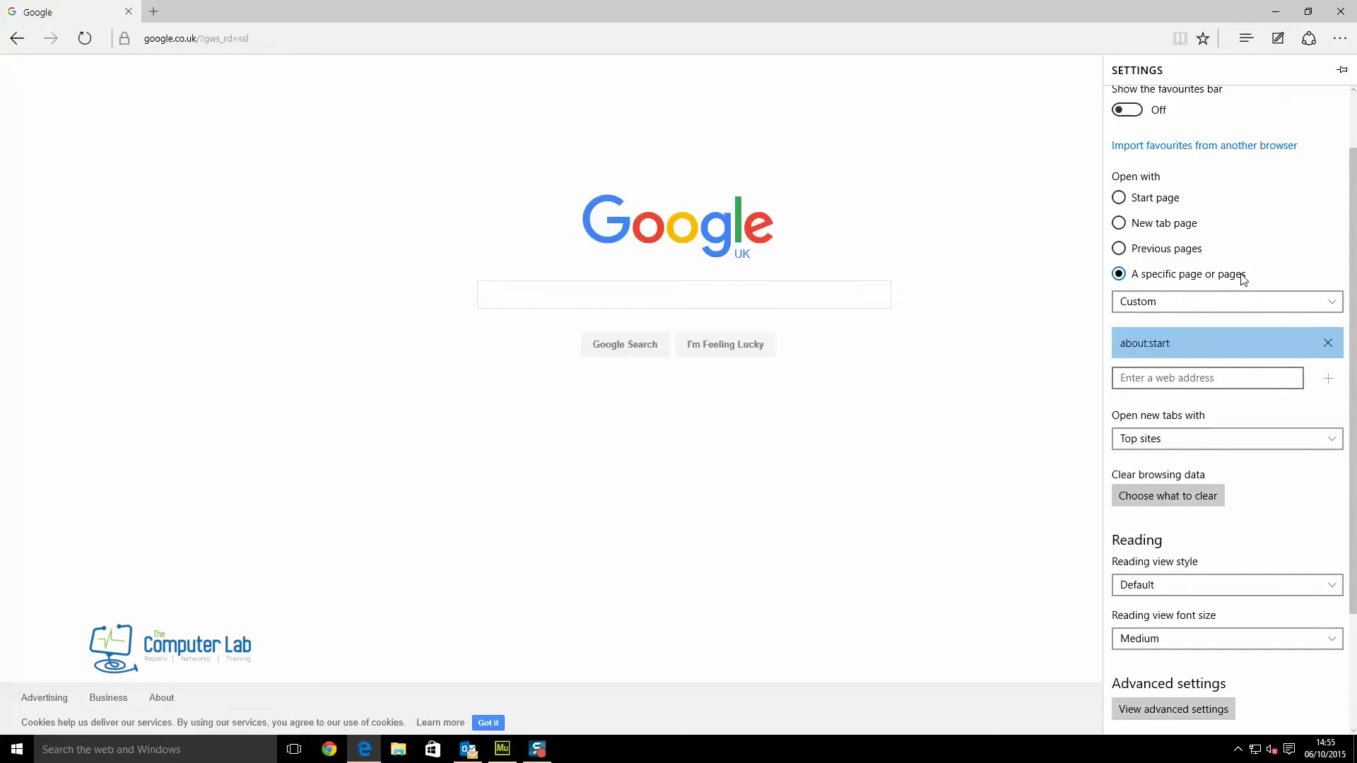
pyautogui.click(1154, 344)
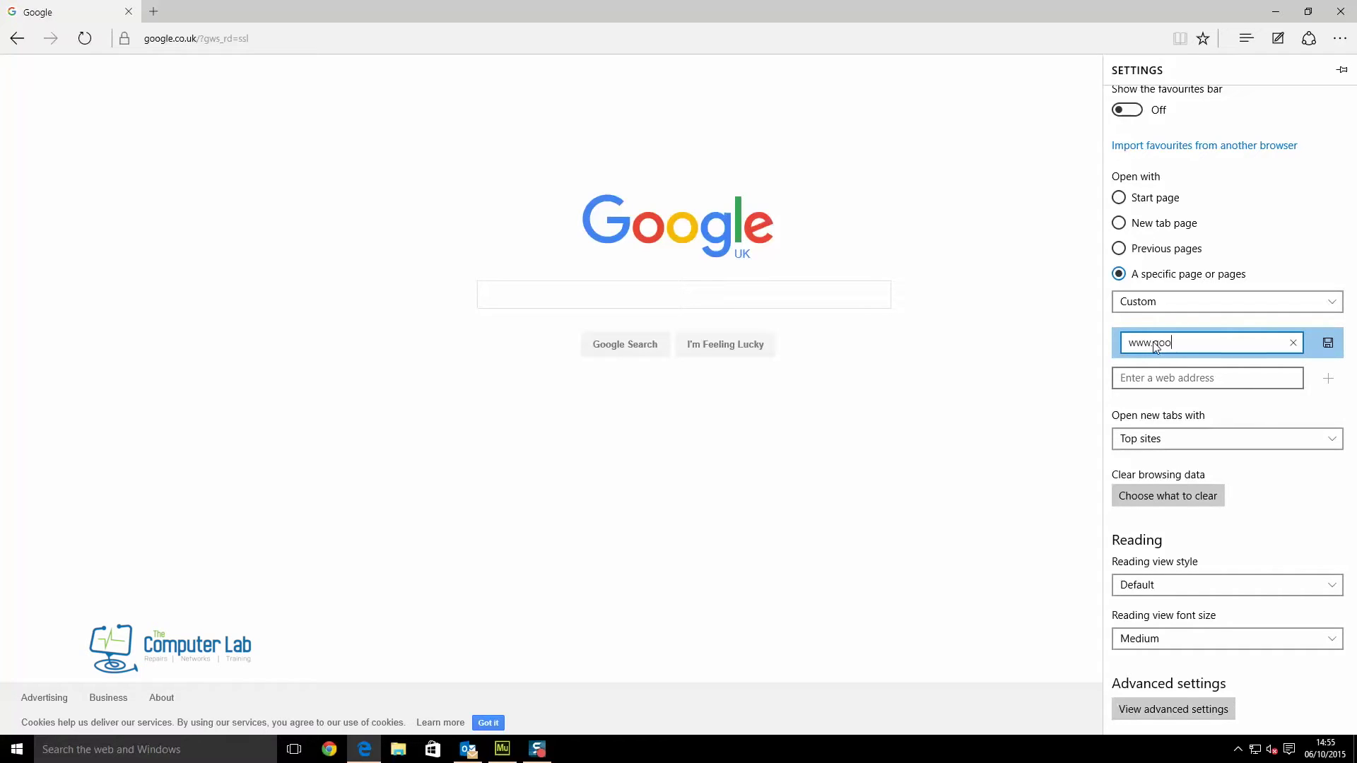
pyautogui.write('www.google.co.uk')
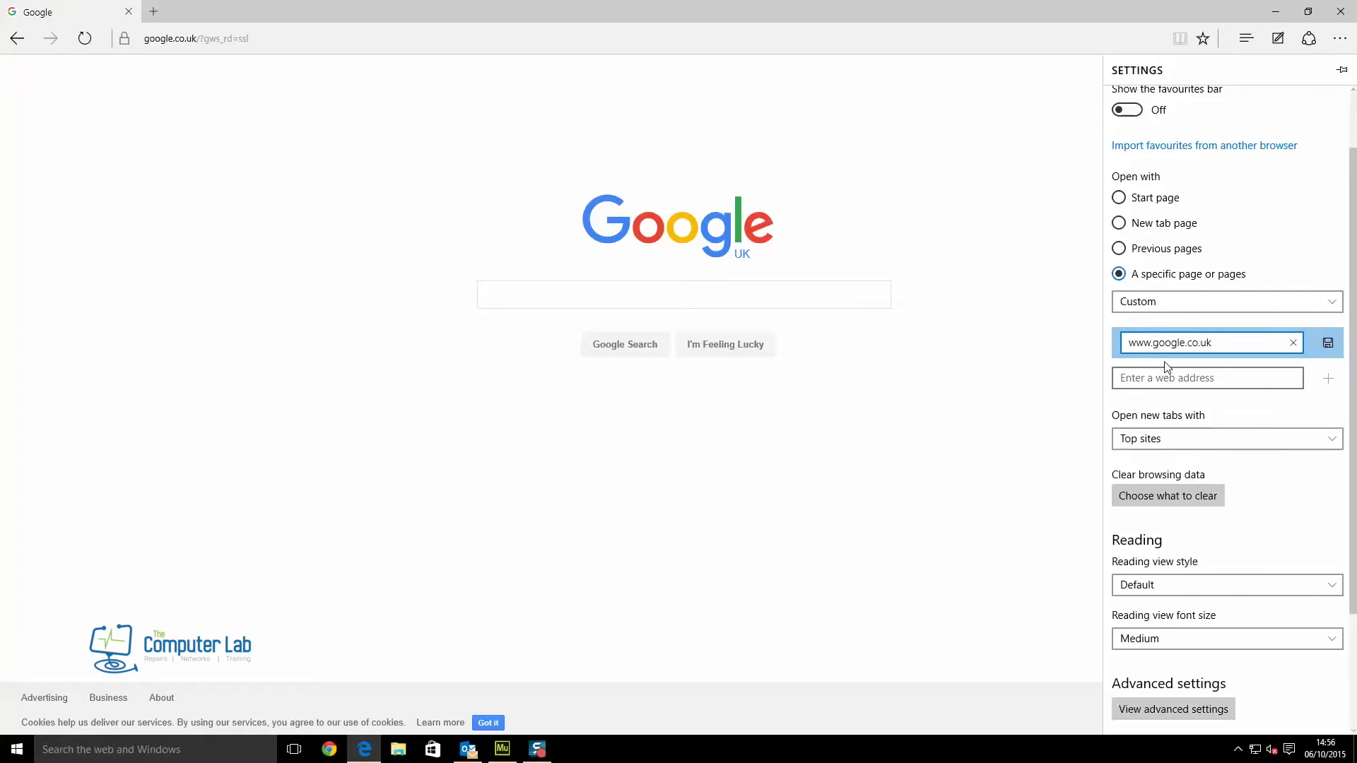
pyautogui.click(1329, 344)
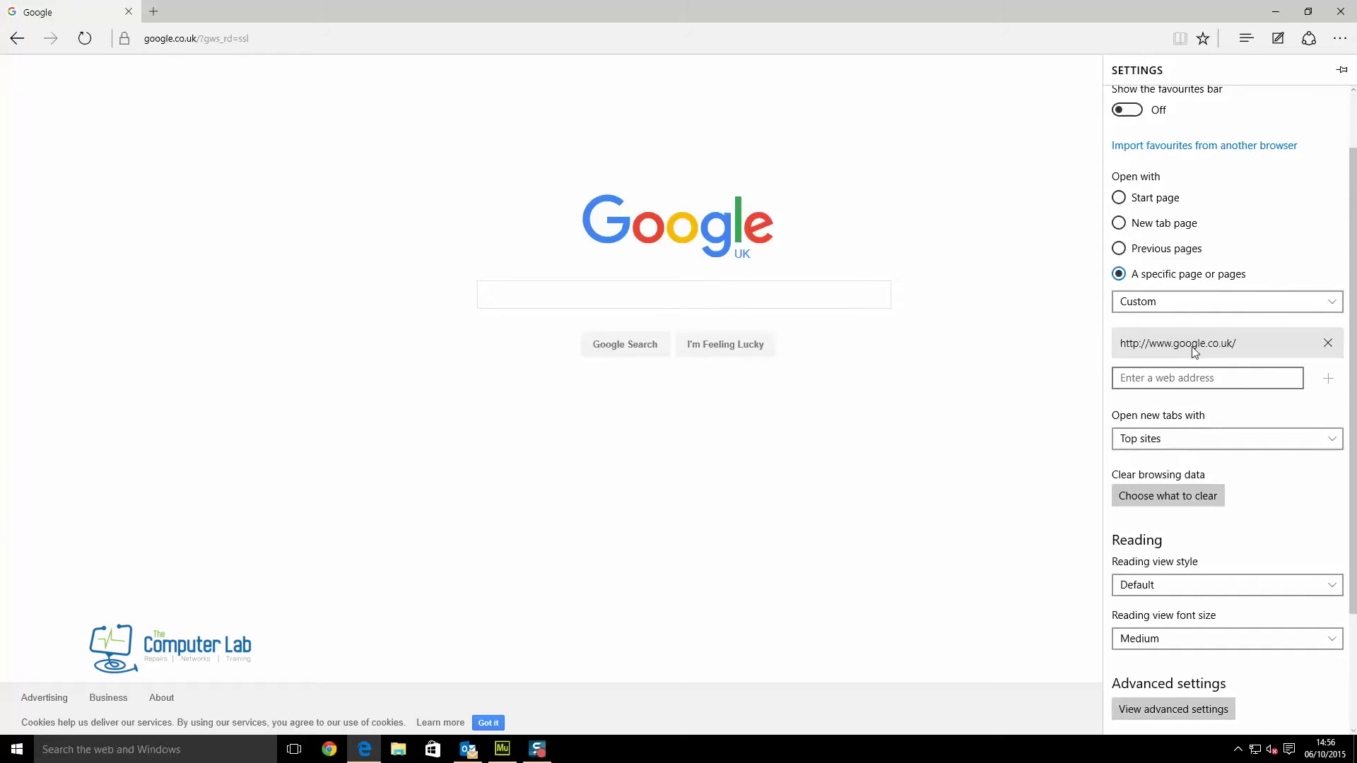
pyautogui.scroll(-1, 1220, 399)
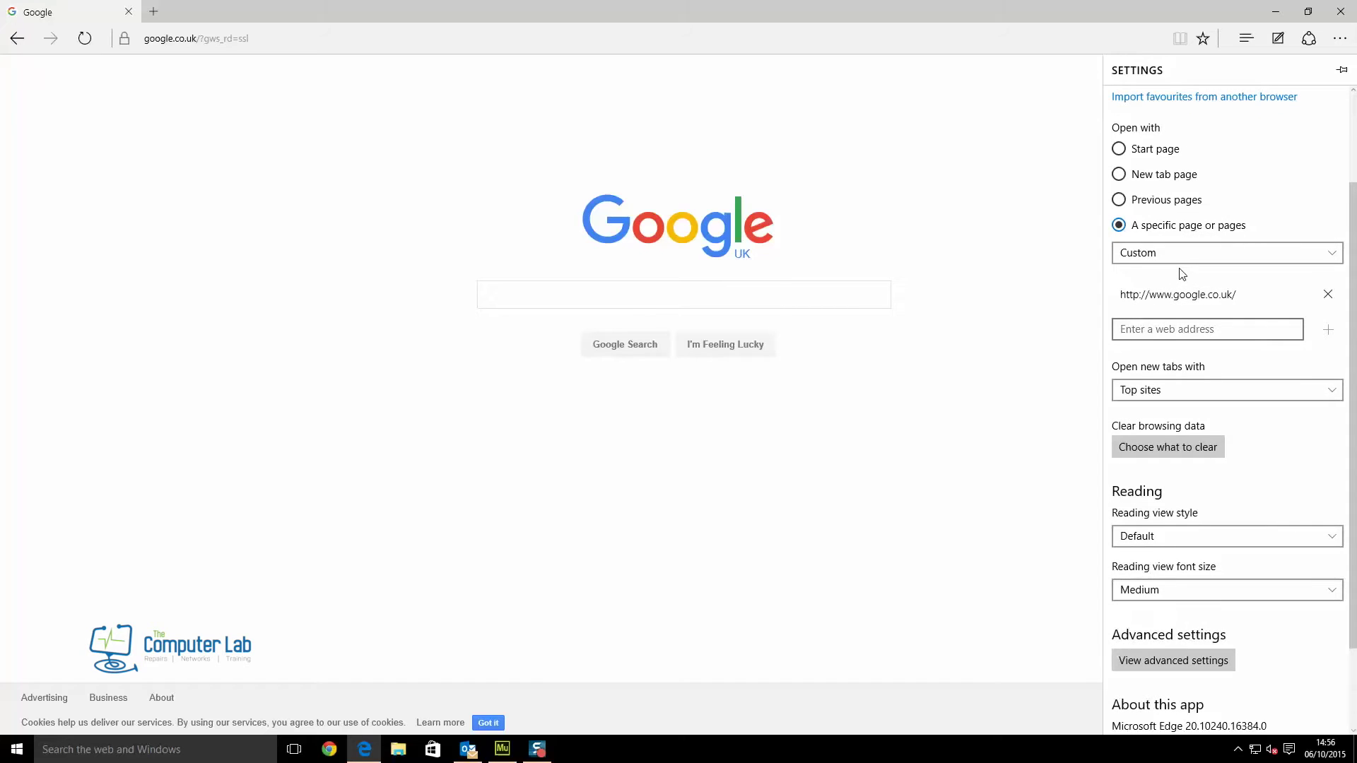
pyautogui.scroll(-2, 1248, 446)
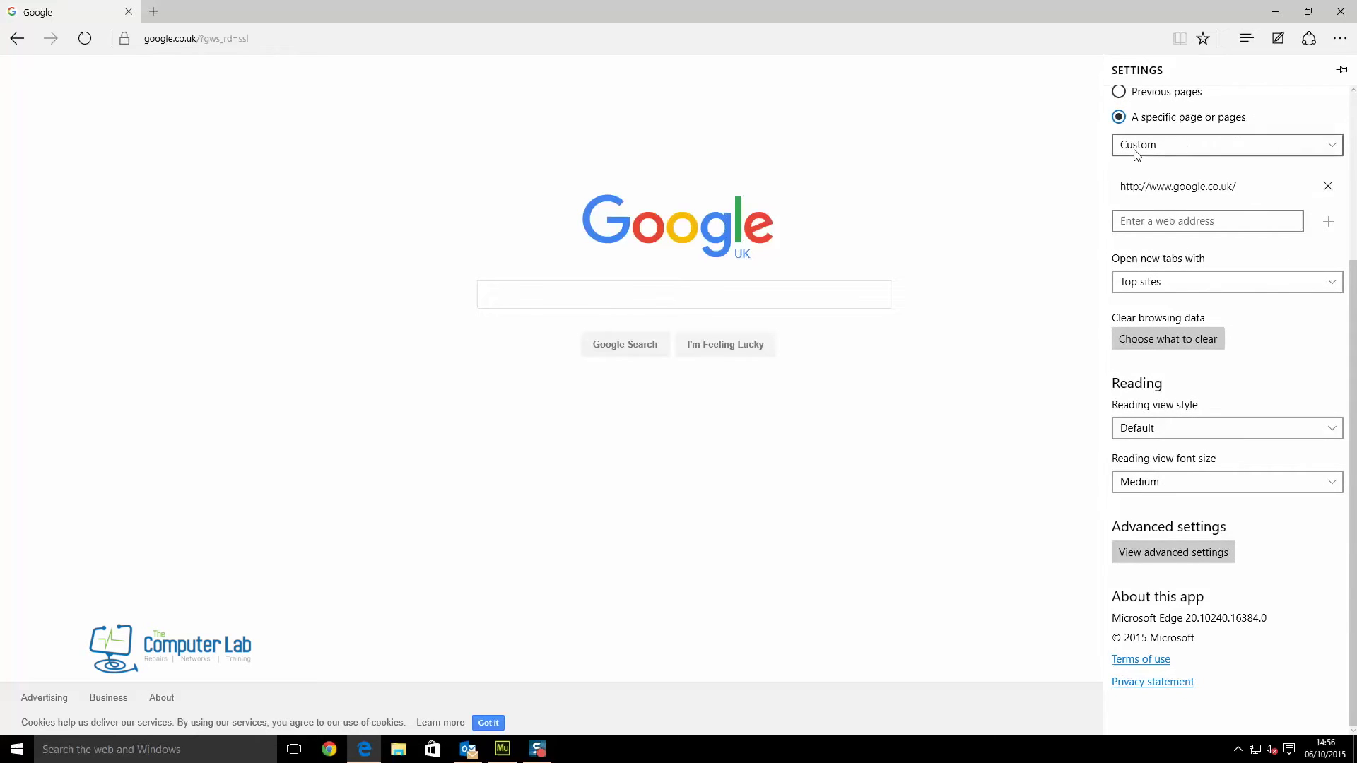
# In advanced settings, choose <Add new> under 'Search in the address bar with'
pyautogui.click(1178, 553)
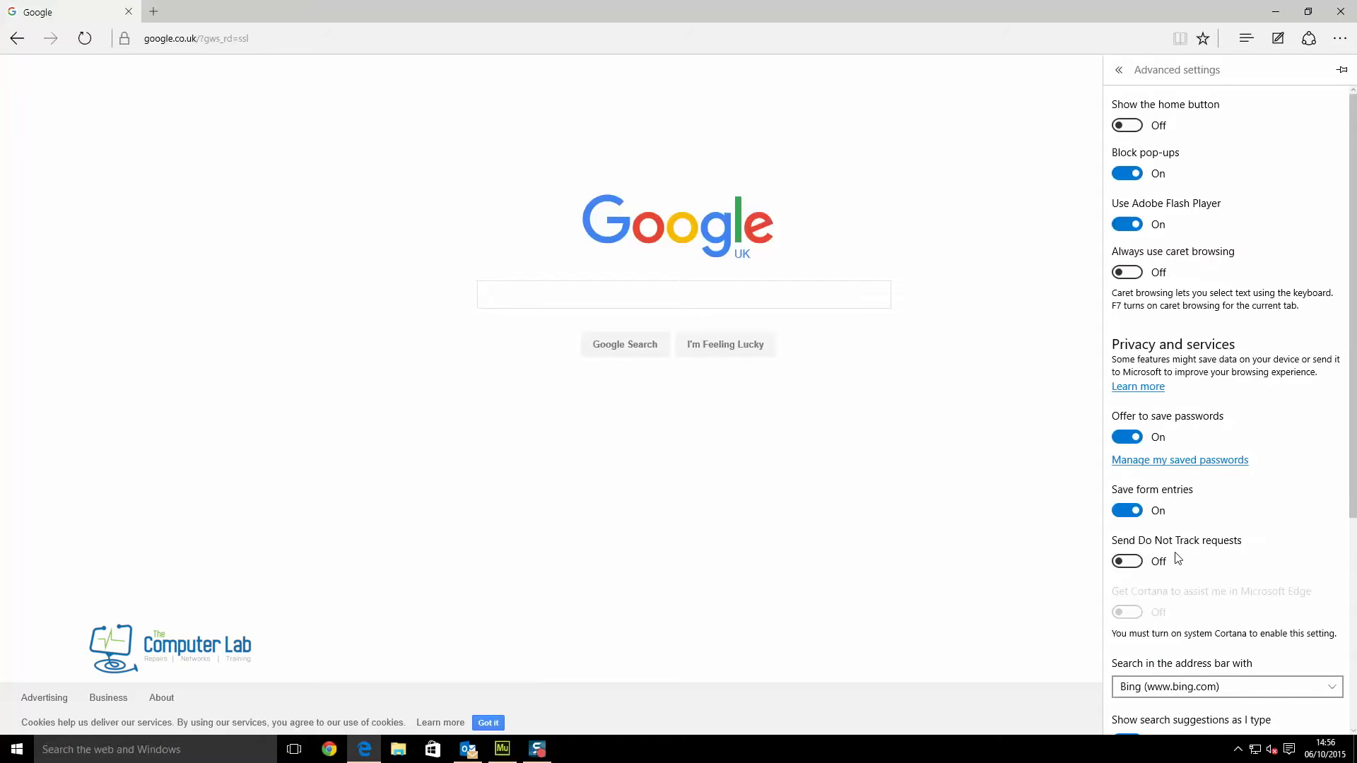
pyautogui.scroll(-4, 1178, 558)
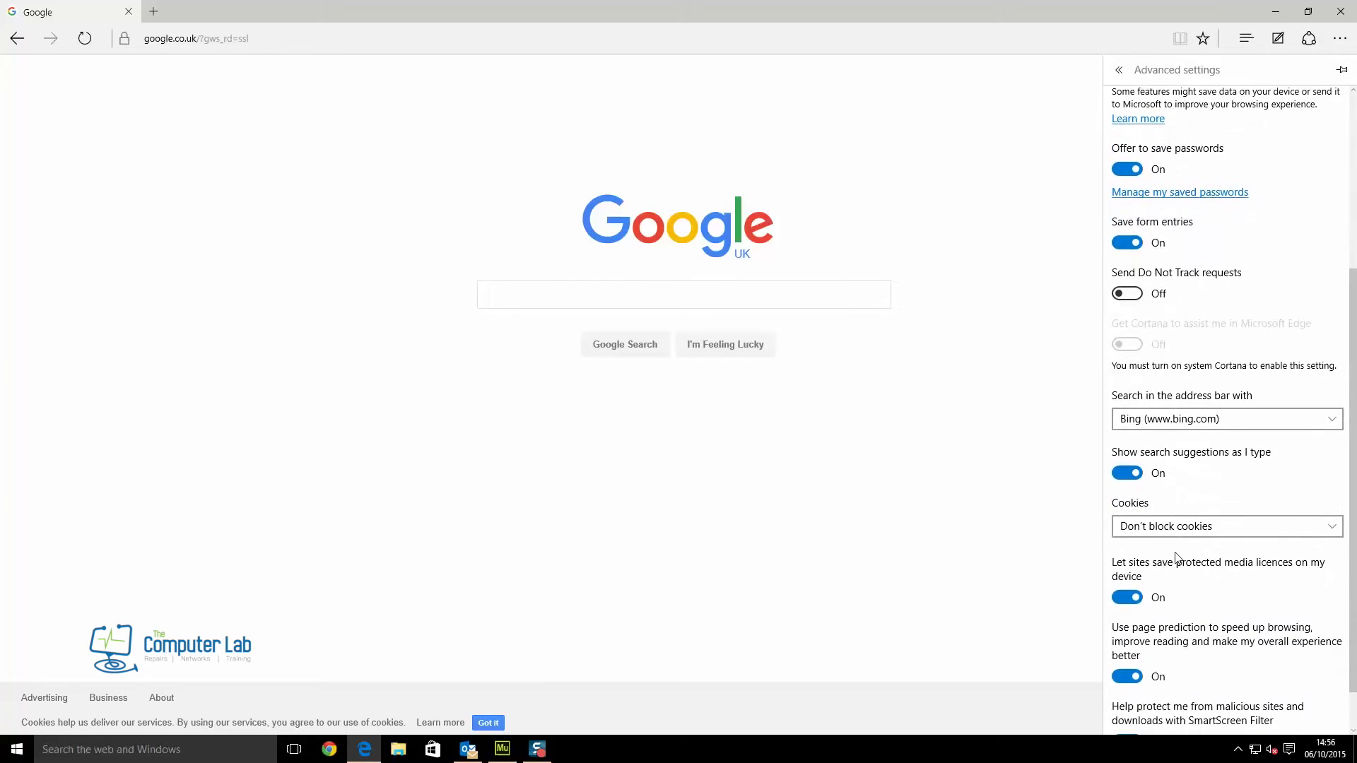
pyautogui.click(1208, 422)
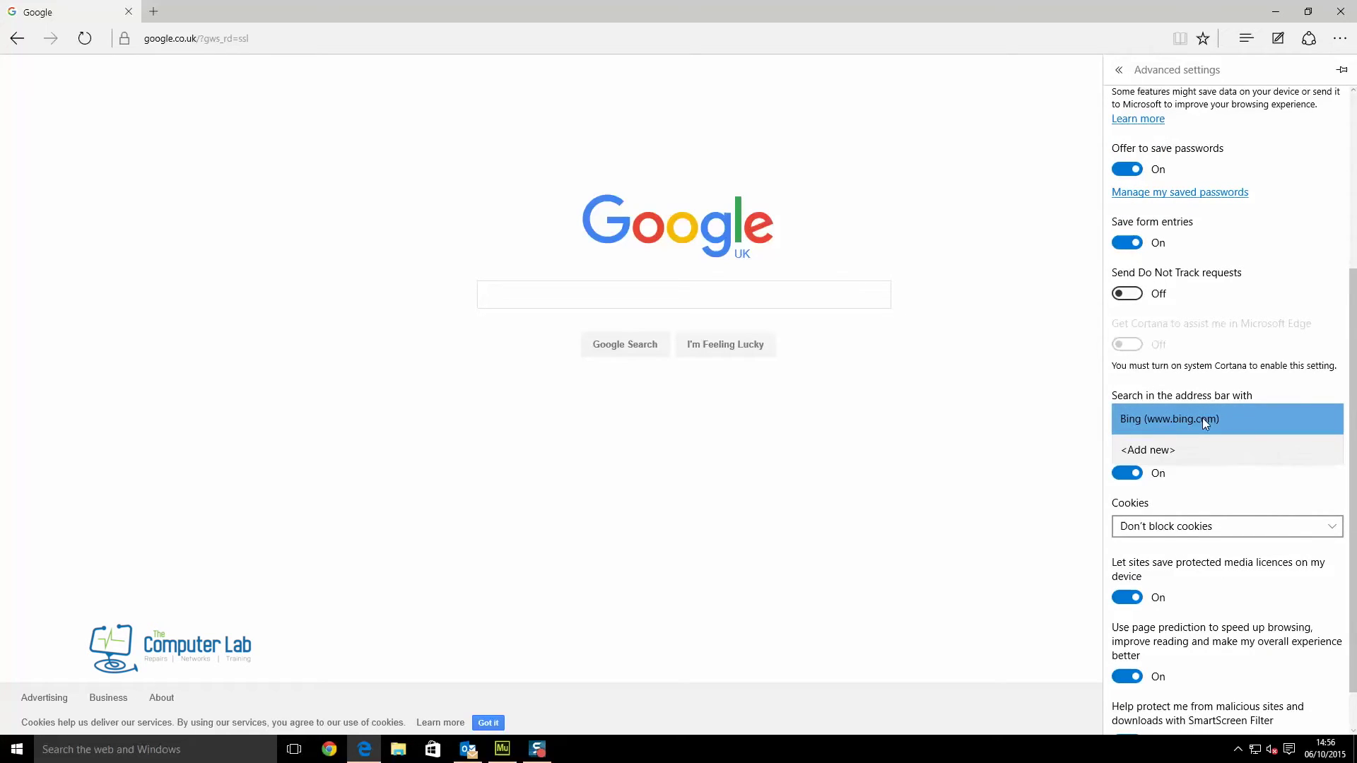
pyautogui.click(1167, 449)
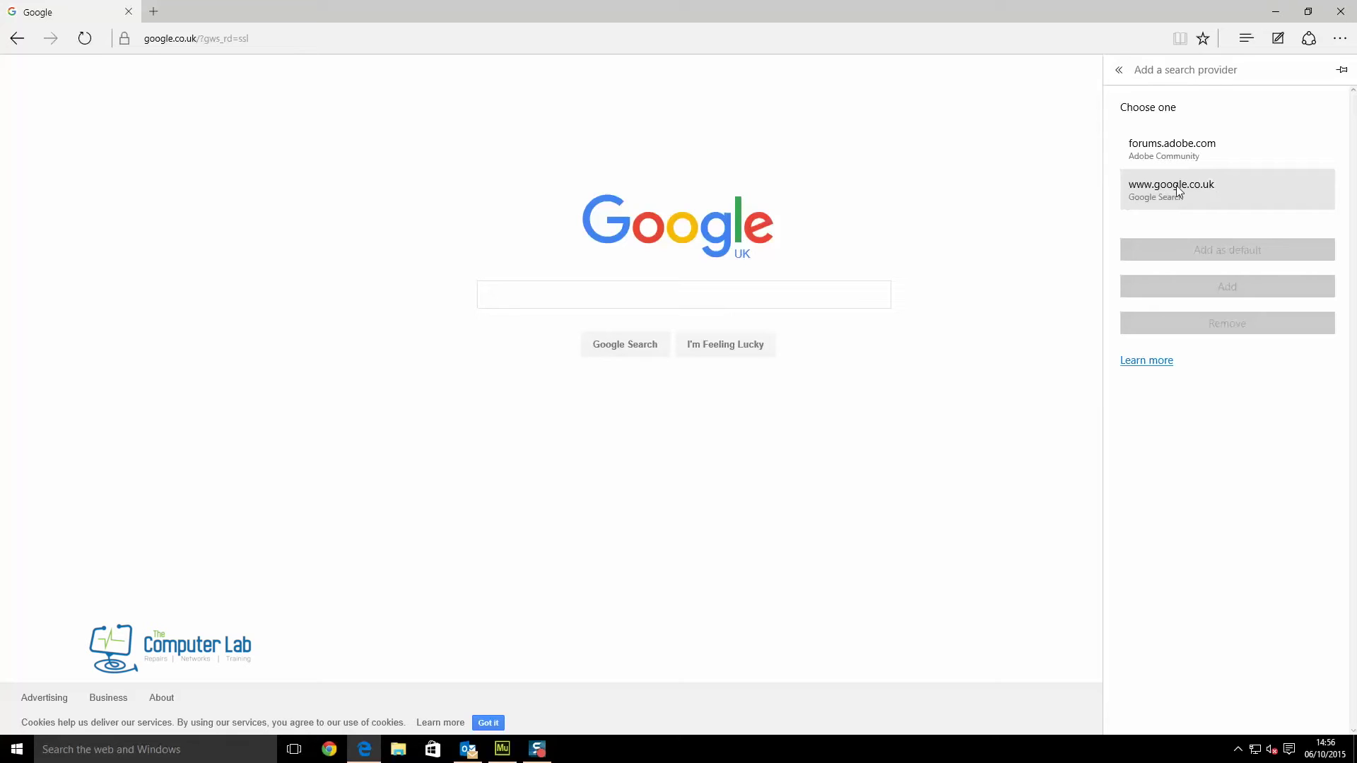
pyautogui.click(1176, 185)
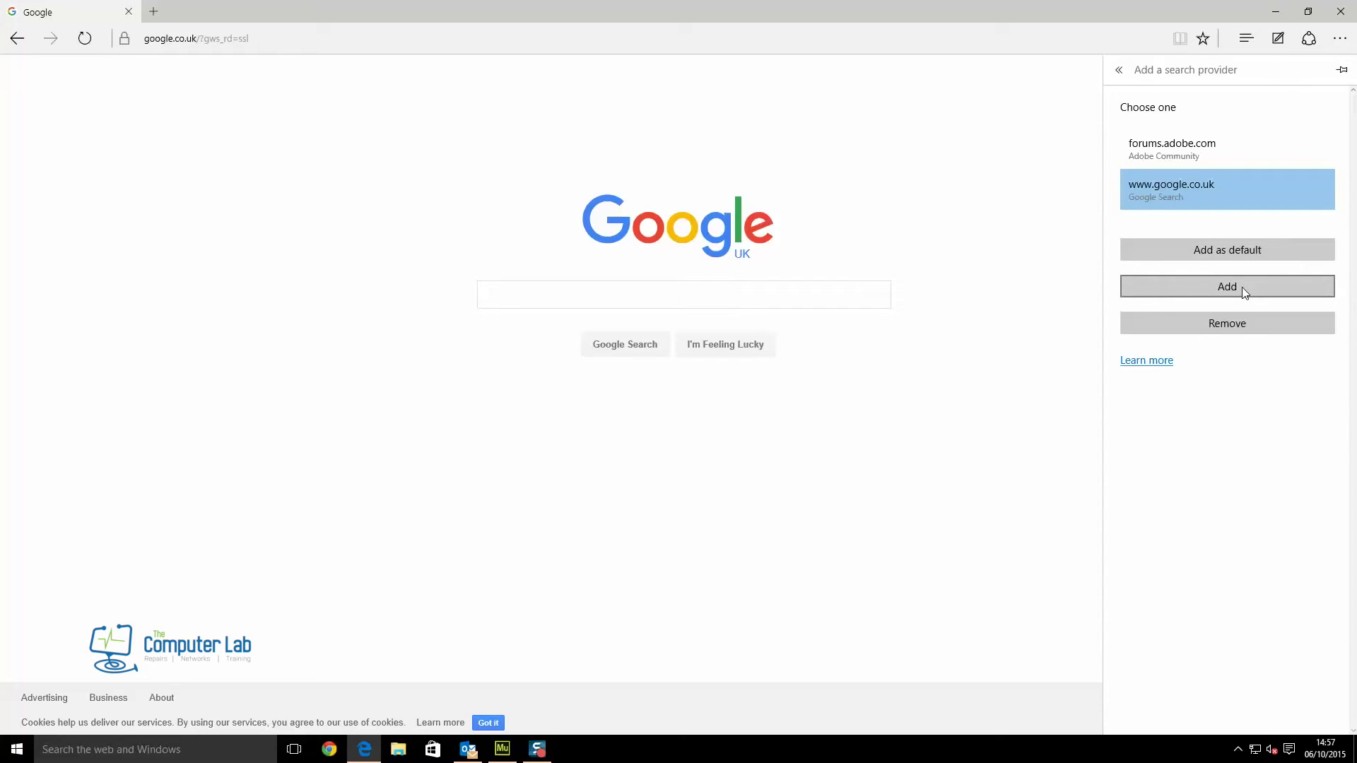
pyautogui.click(1227, 251)
pyautogui.scroll(-3, 1276, 427)
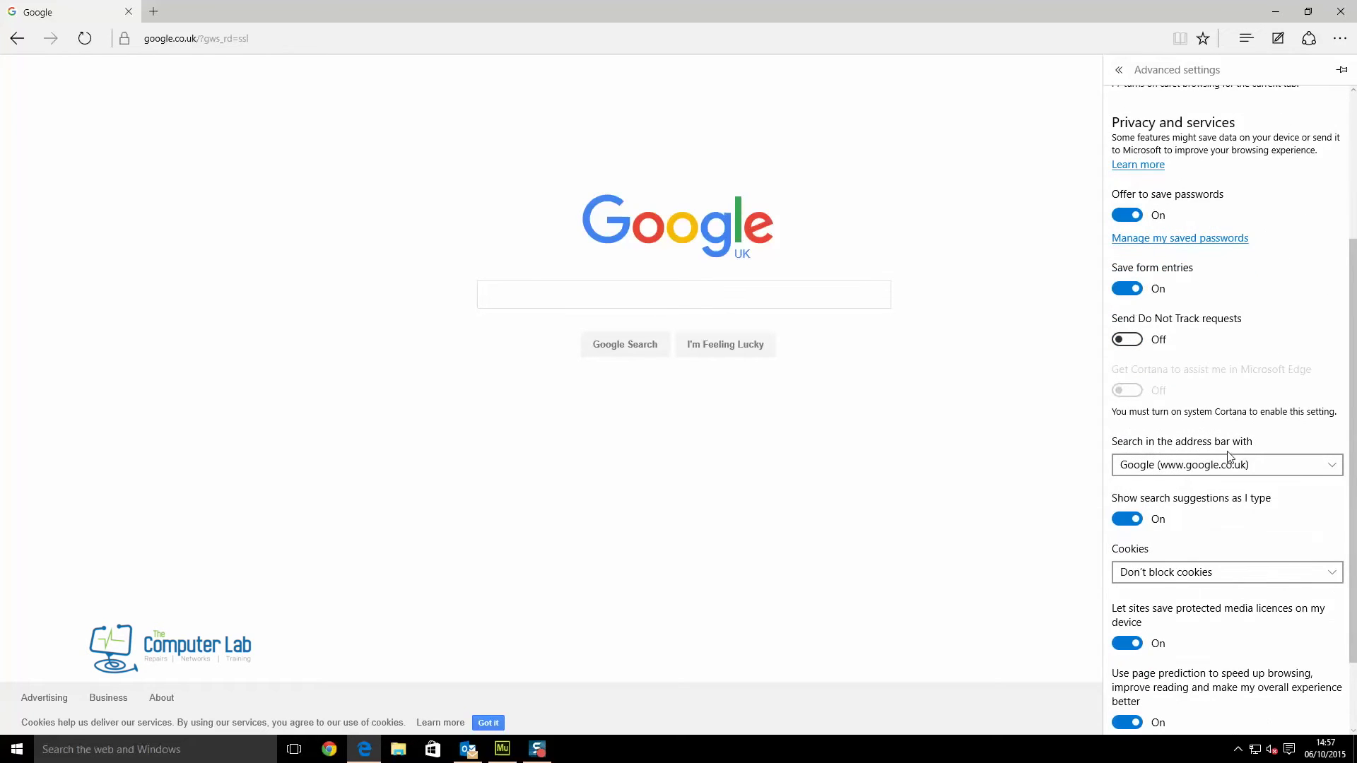
pyautogui.scroll(-1, 1218, 468)
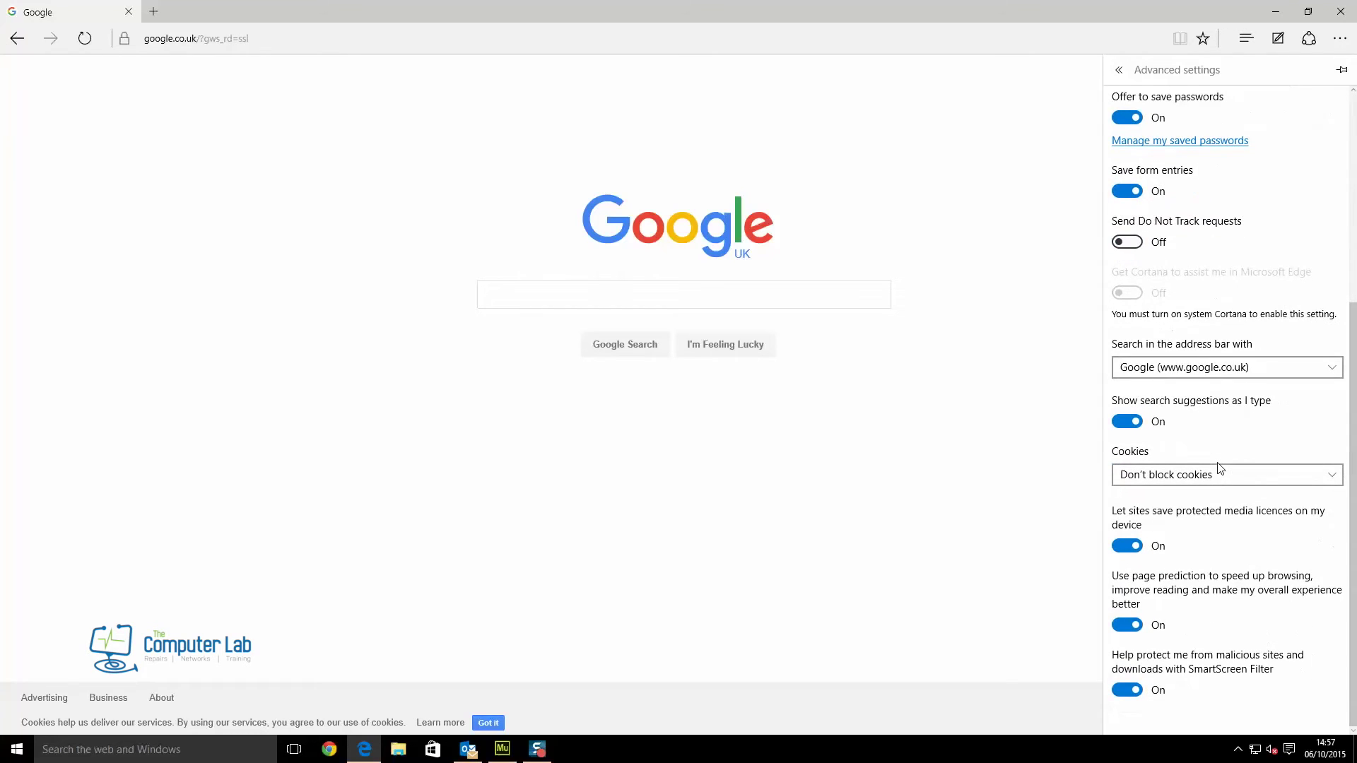
pyautogui.scroll(3, 1211, 421)
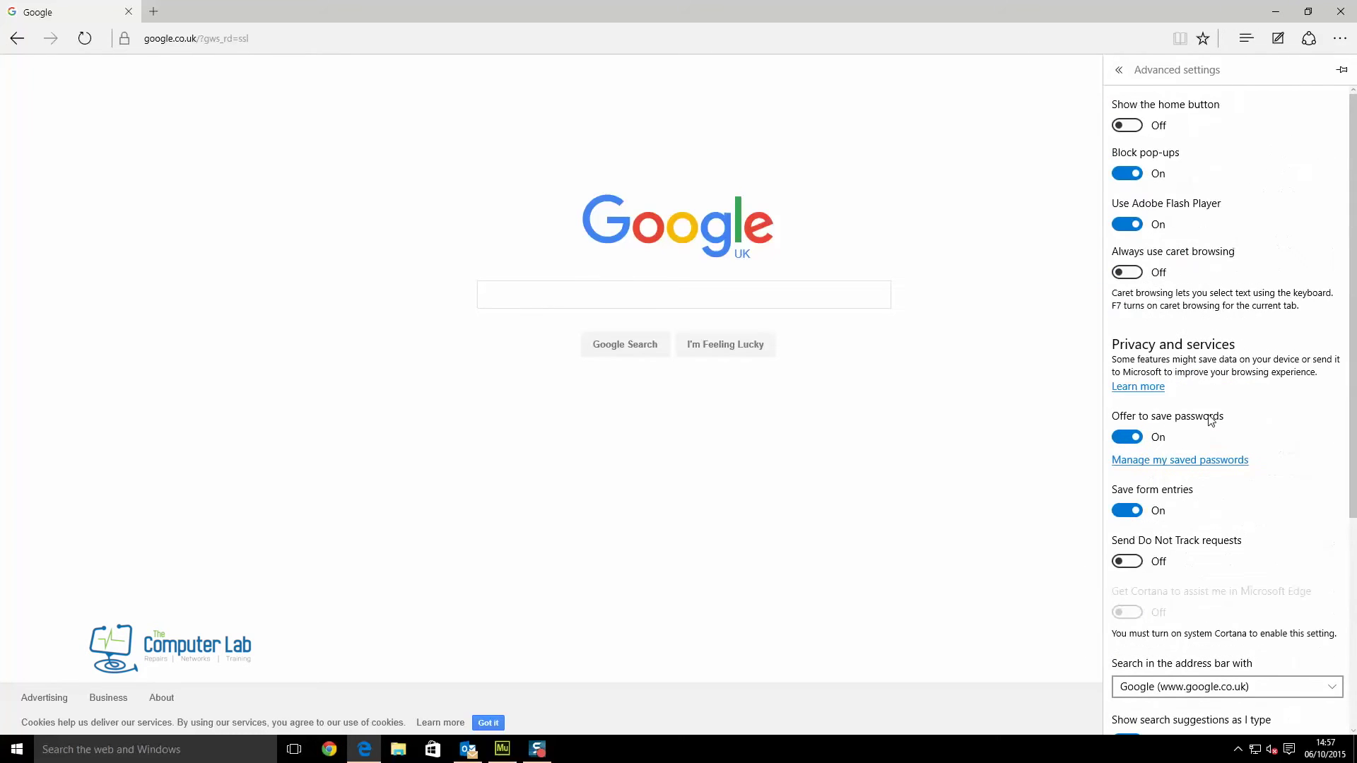
pyautogui.scroll(-3, 1211, 421)
pyautogui.scroll(3, 1211, 421)
pyautogui.click(1333, 49)
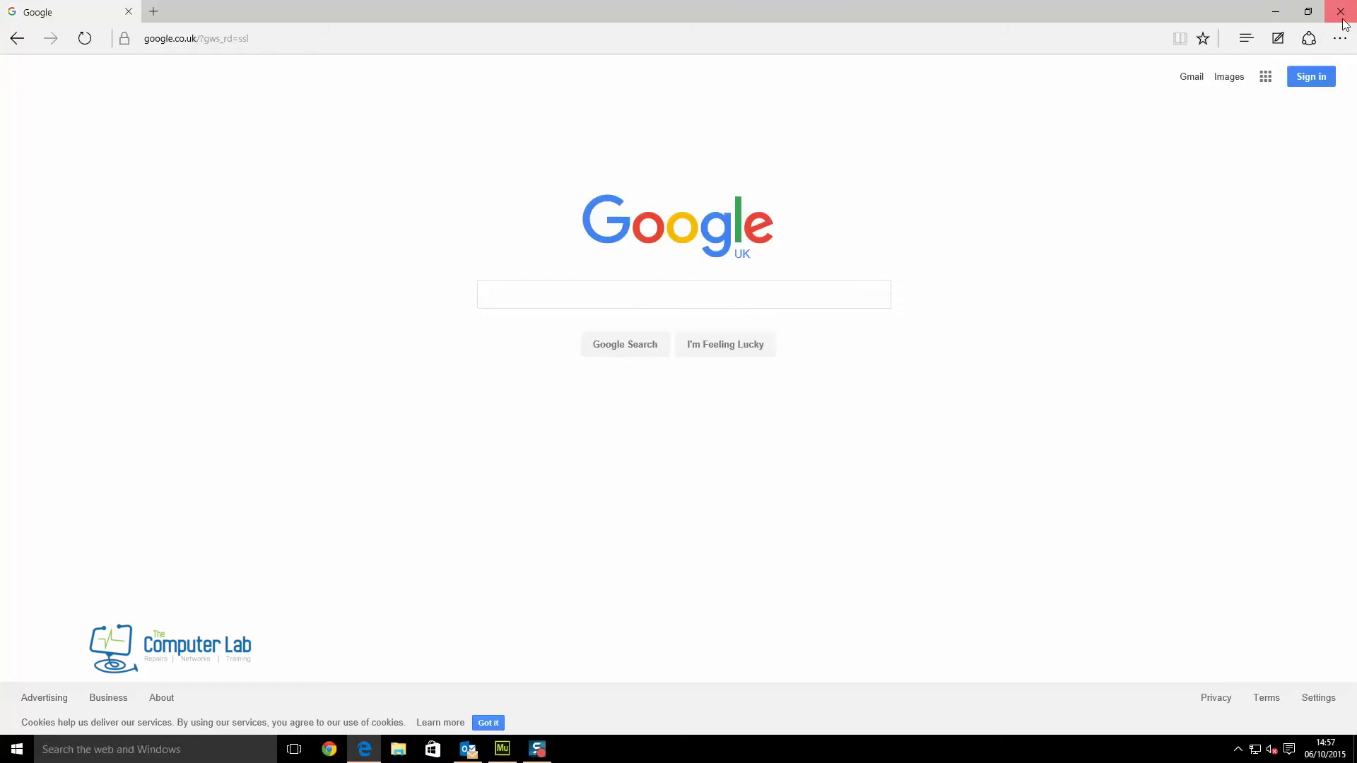
# Close Edge and reopen it from the taskbar
pyautogui.click(1342, 21)
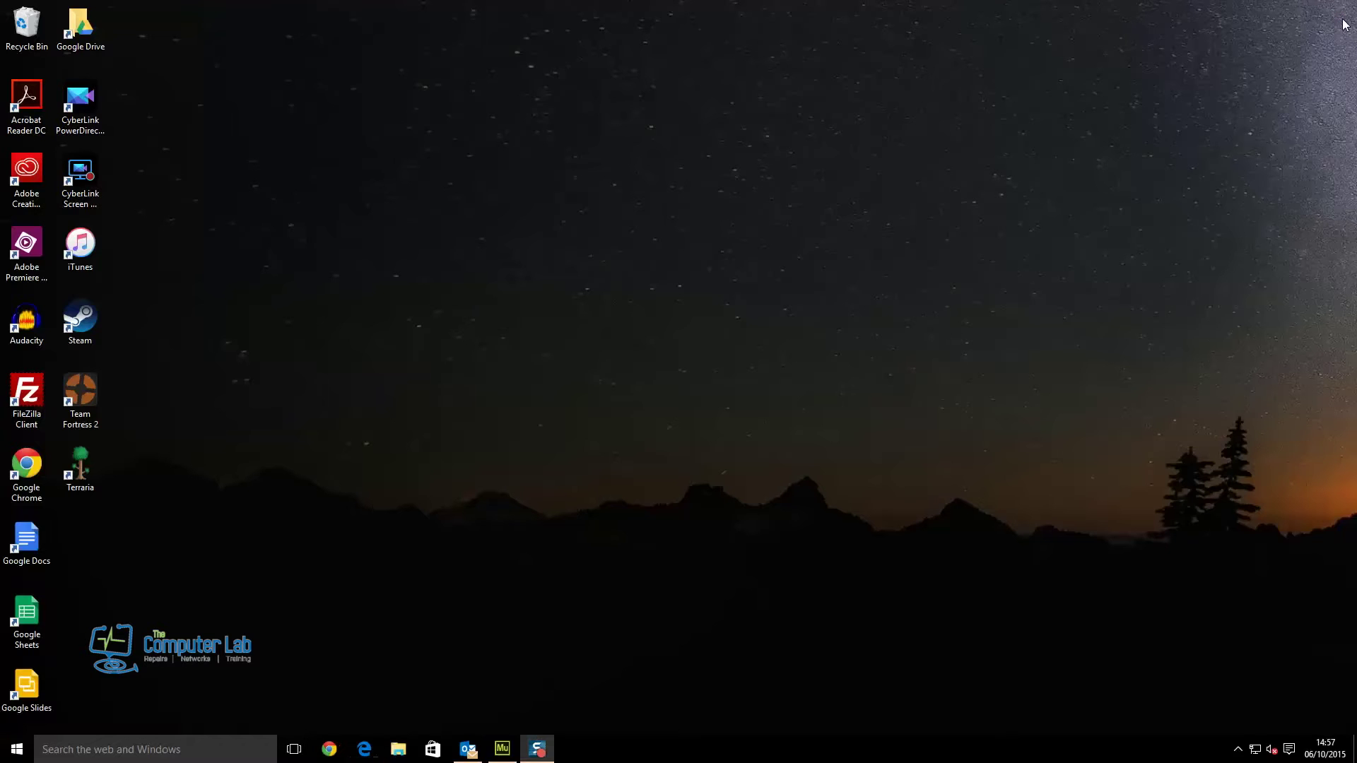
pyautogui.click(364, 752)
pyautogui.moveTo(362, 751)
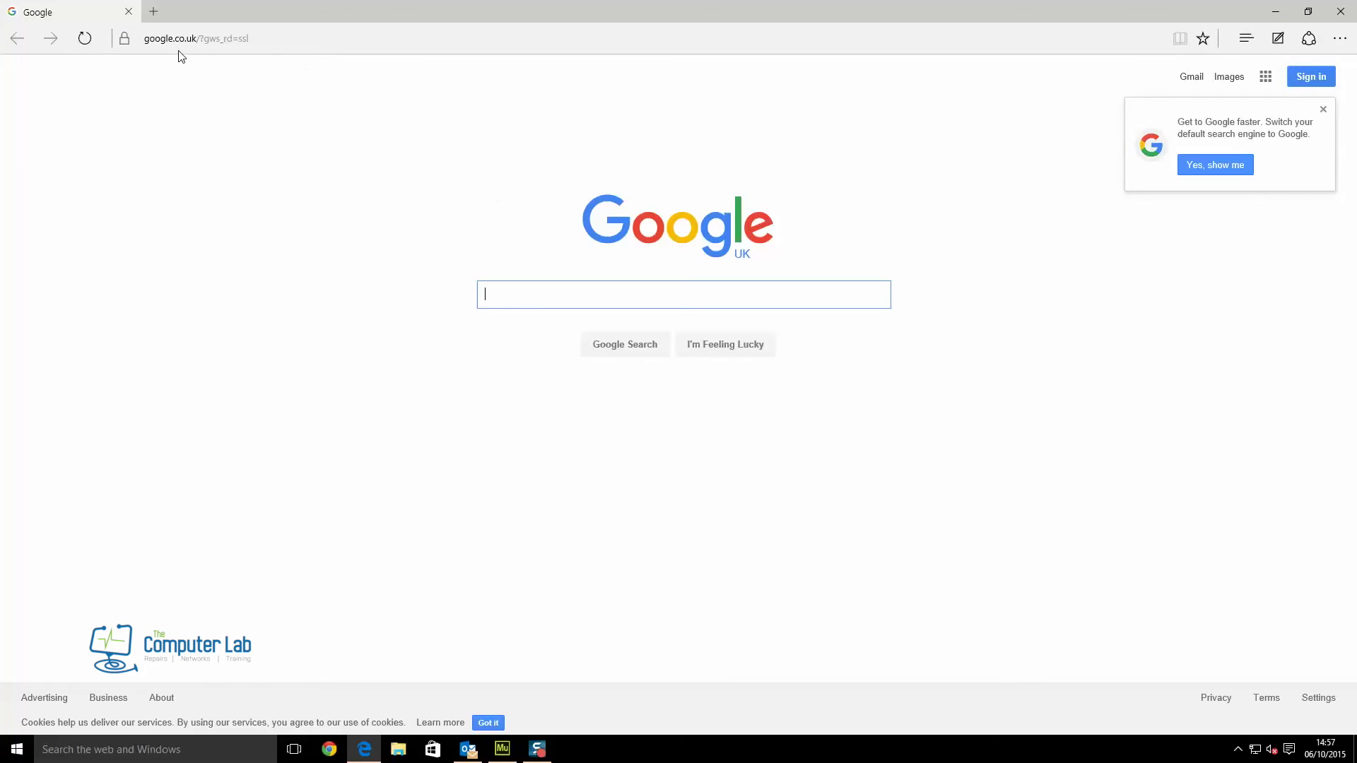
# Search 'test' from the address bar and dismiss Google's cookie notice
pyautogui.click(311, 39)
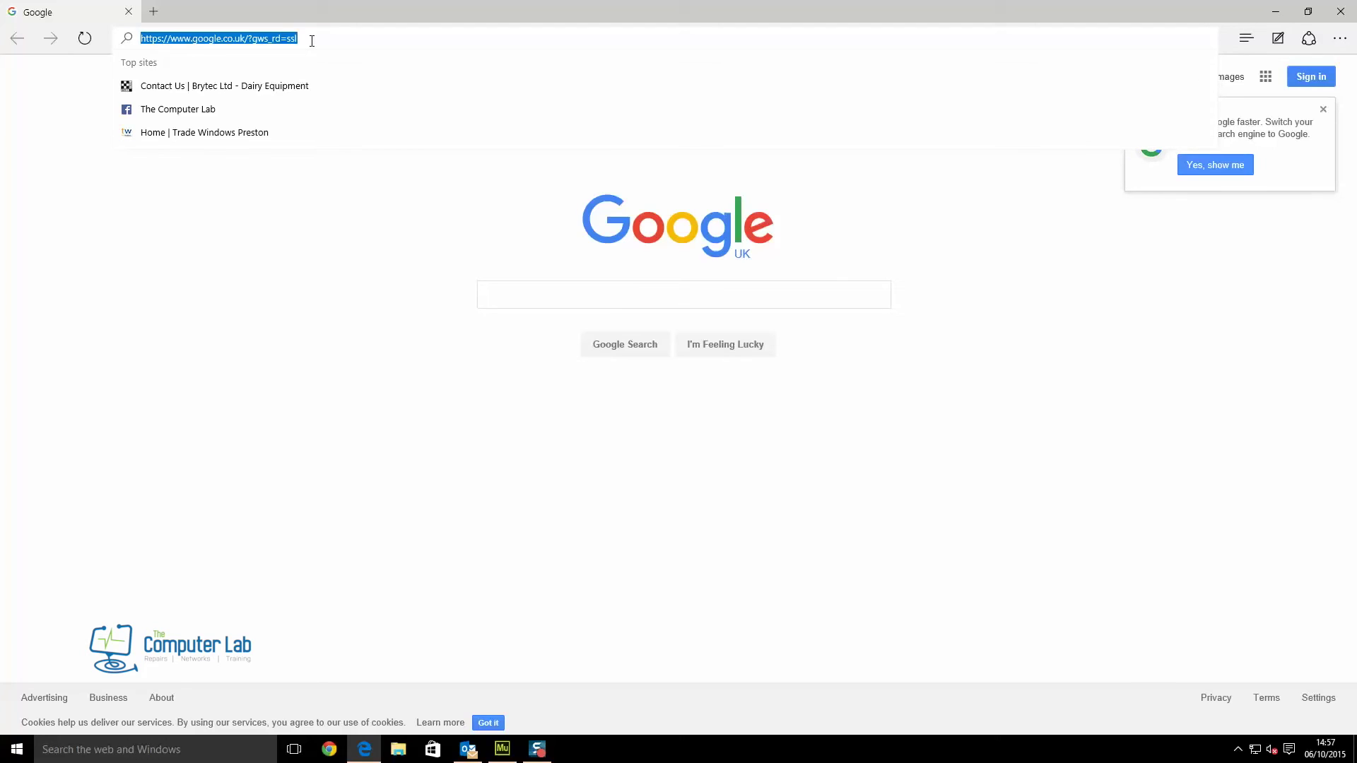
pyautogui.write('teds')
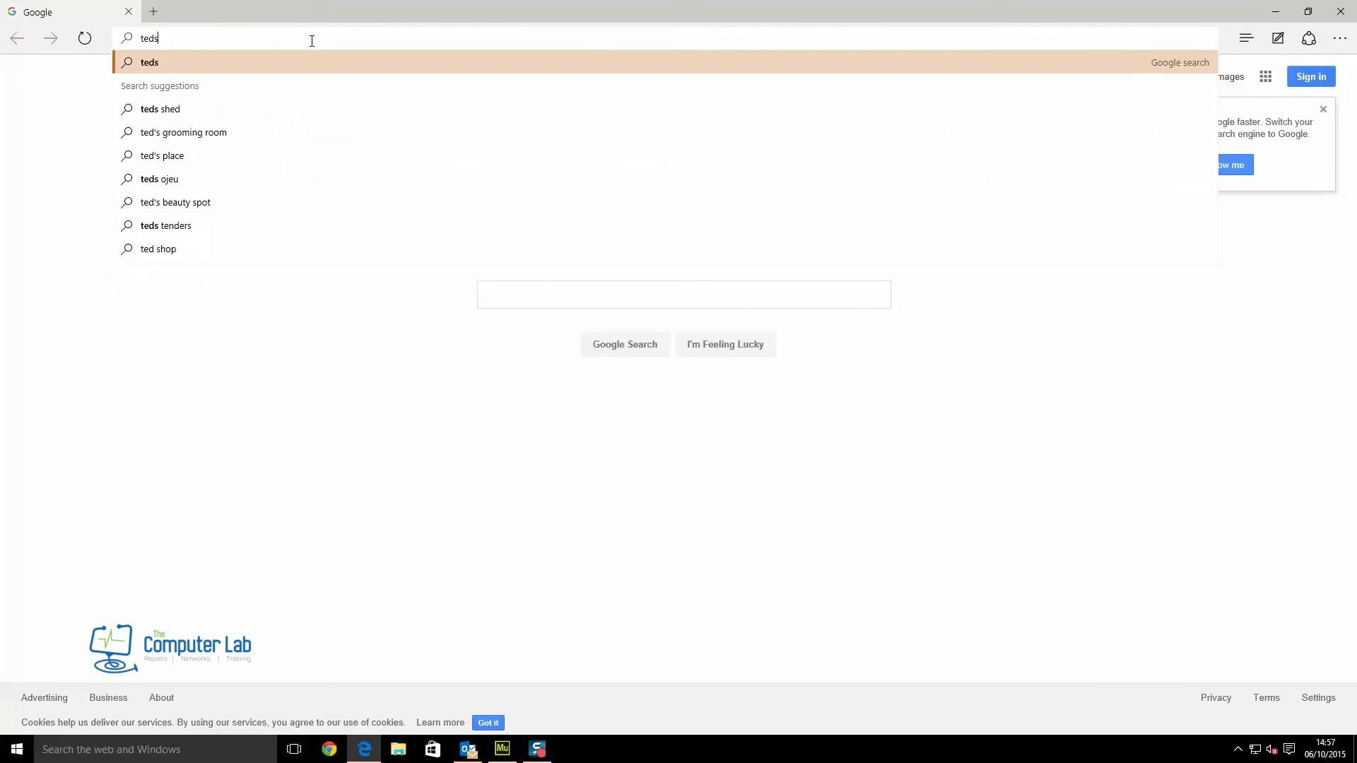
pyautogui.press('BackSpace')
pyautogui.press('BackSpace')
pyautogui.write('st')
pyautogui.press('Return')
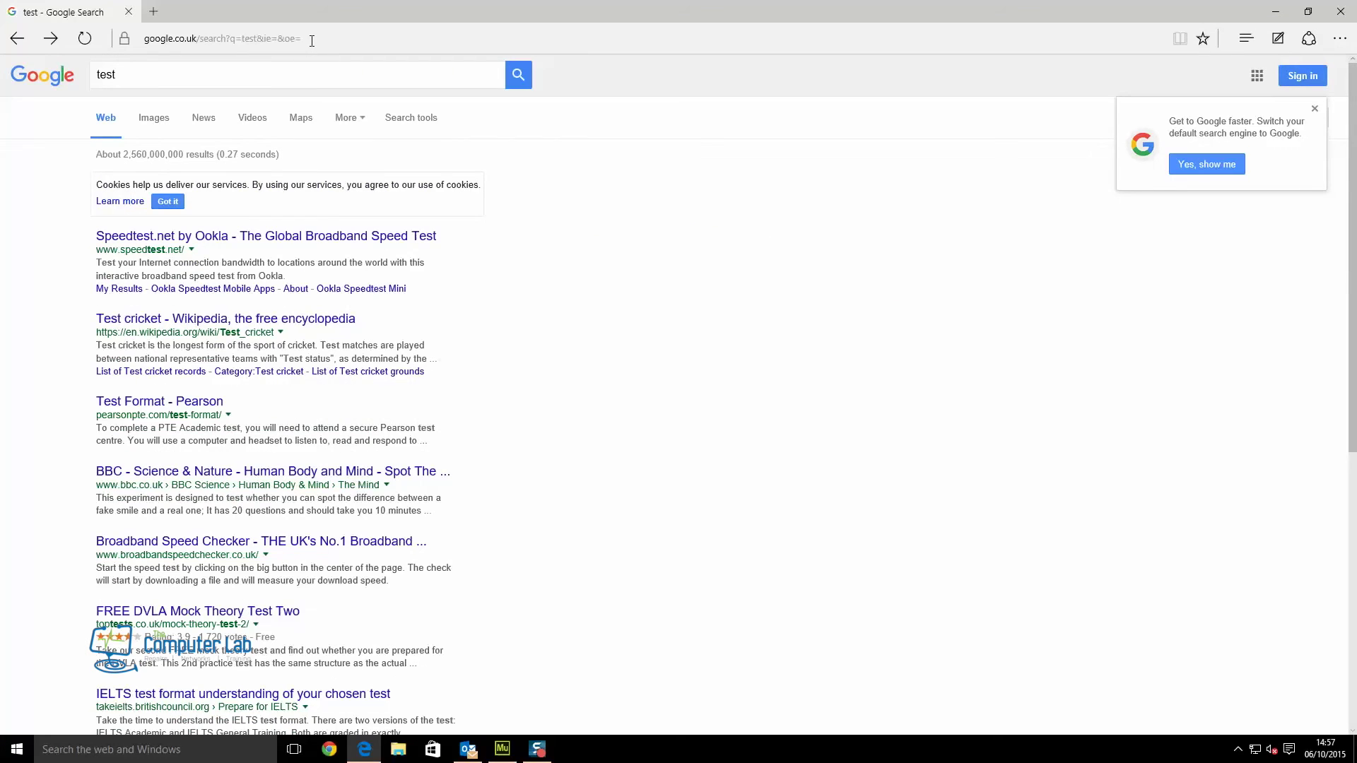
pyautogui.click(169, 202)
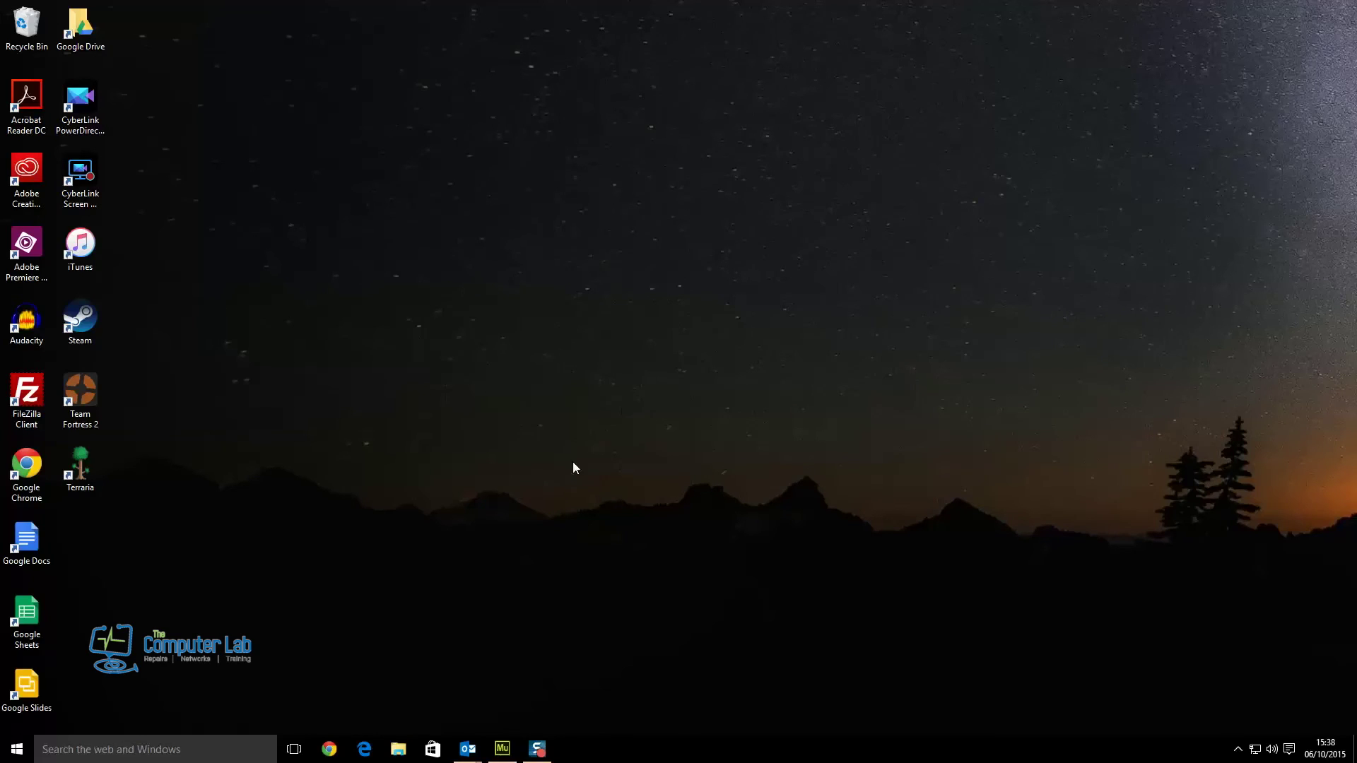
# Relaunch Edge, open Settings, and begin adding another startup page address
pyautogui.click(364, 753)
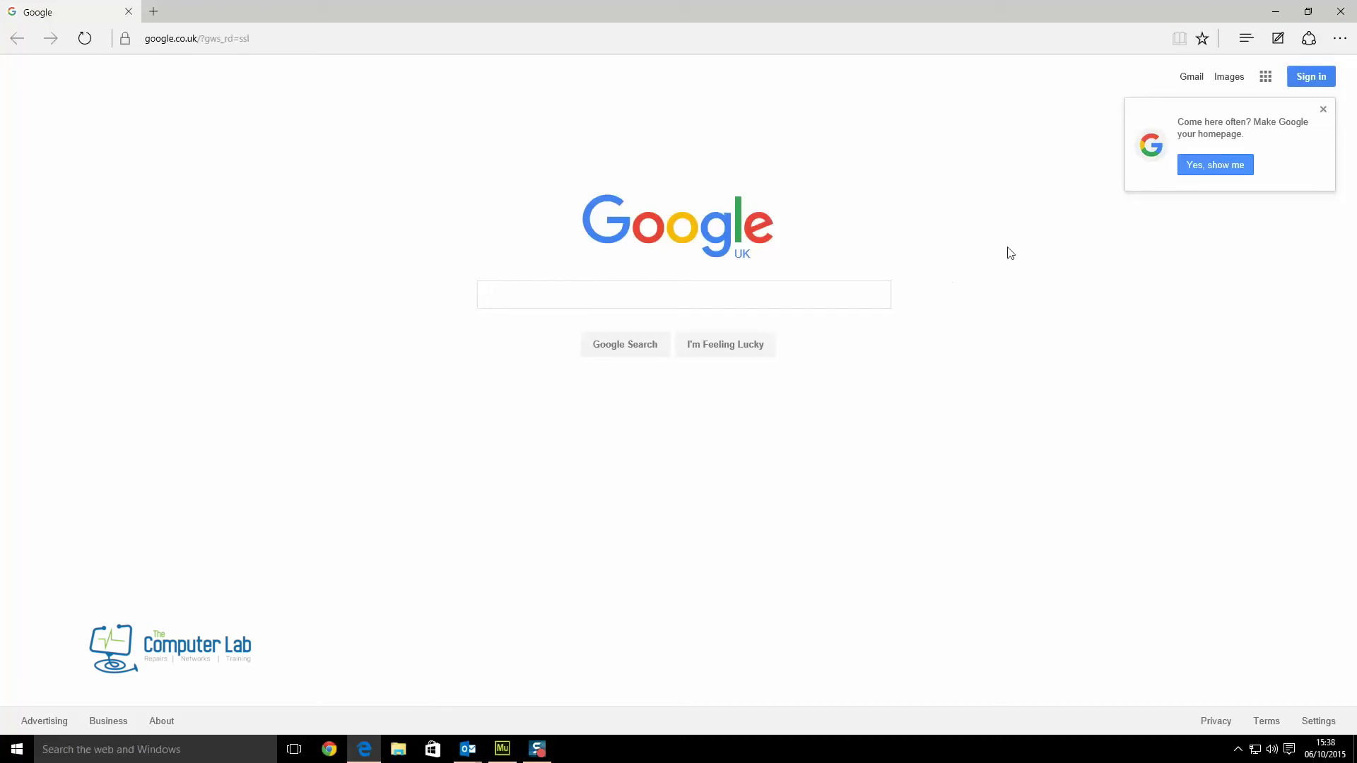
pyautogui.click(1340, 41)
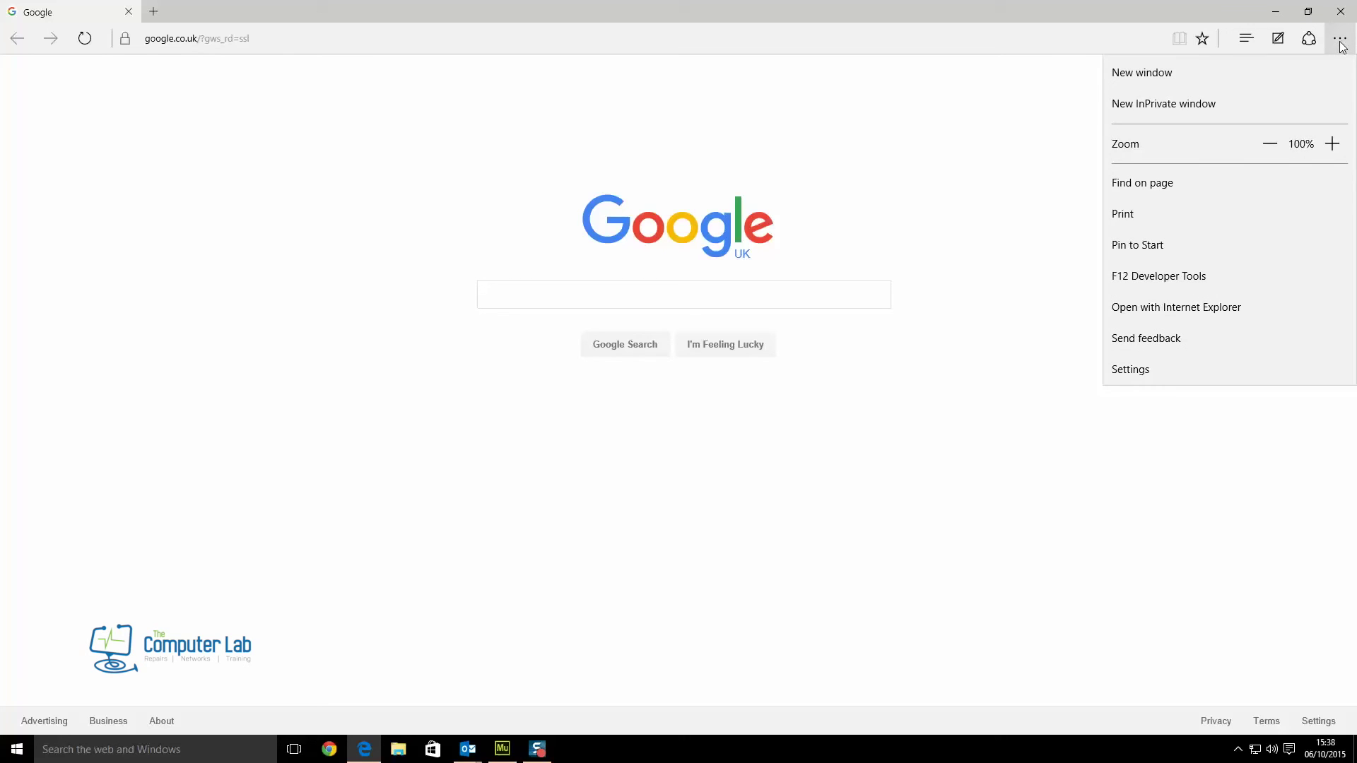
pyautogui.click(1149, 371)
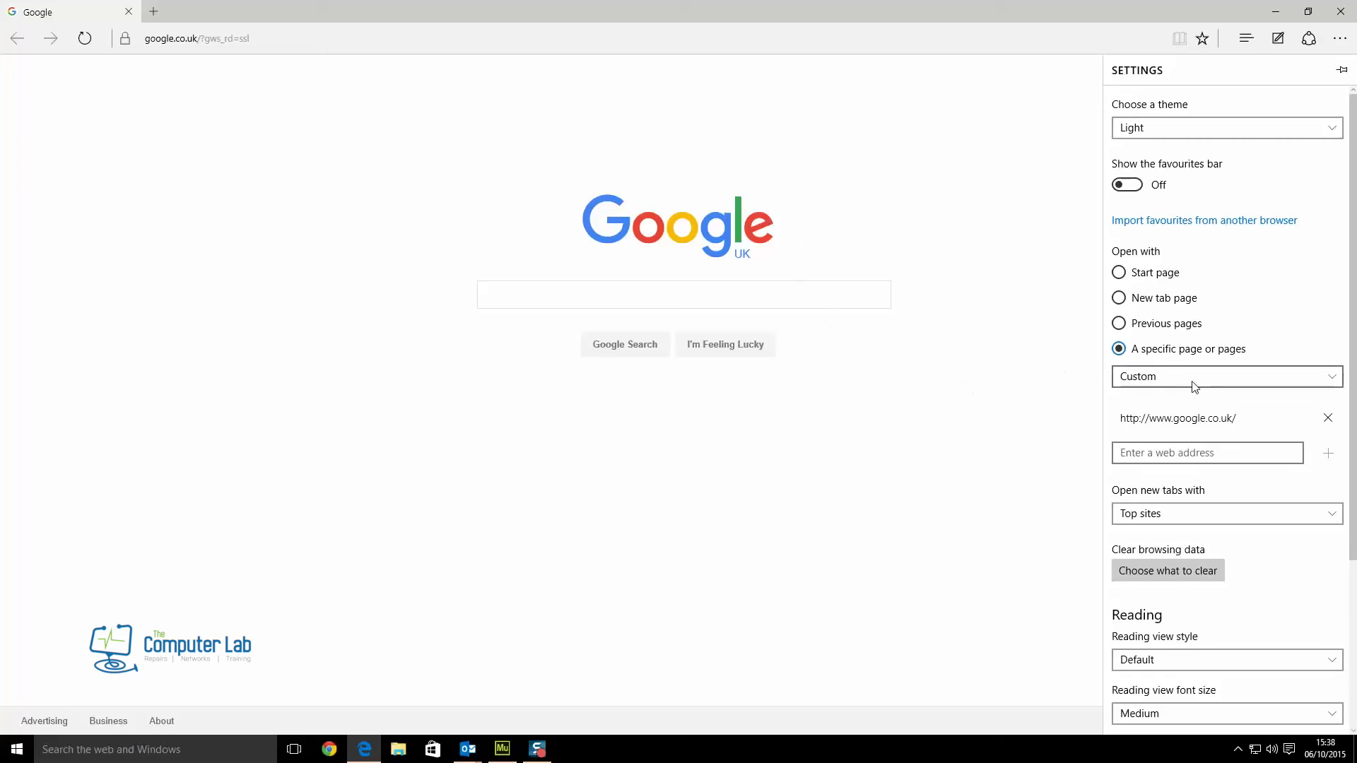
pyautogui.click(1232, 456)
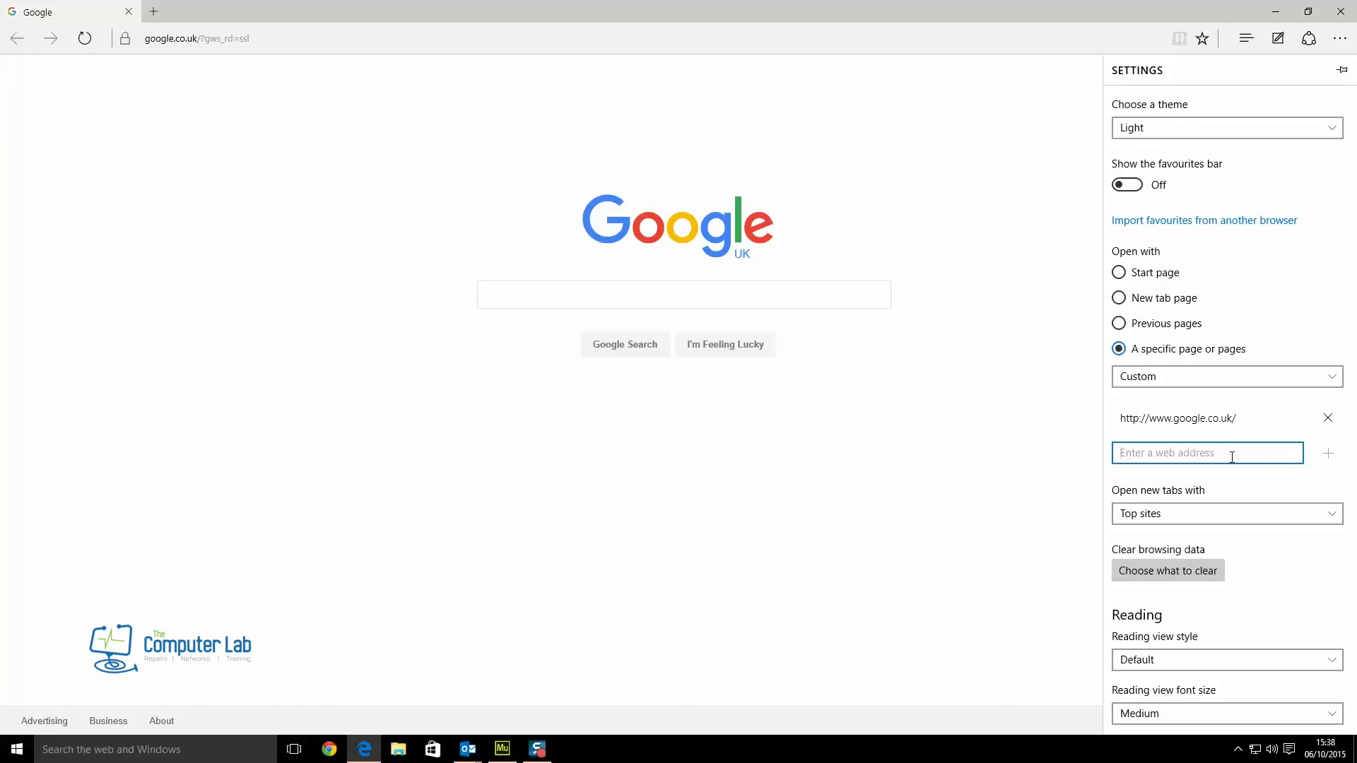
pyautogui.write('www.bbc.co.uk')
pyautogui.click(1327, 453)
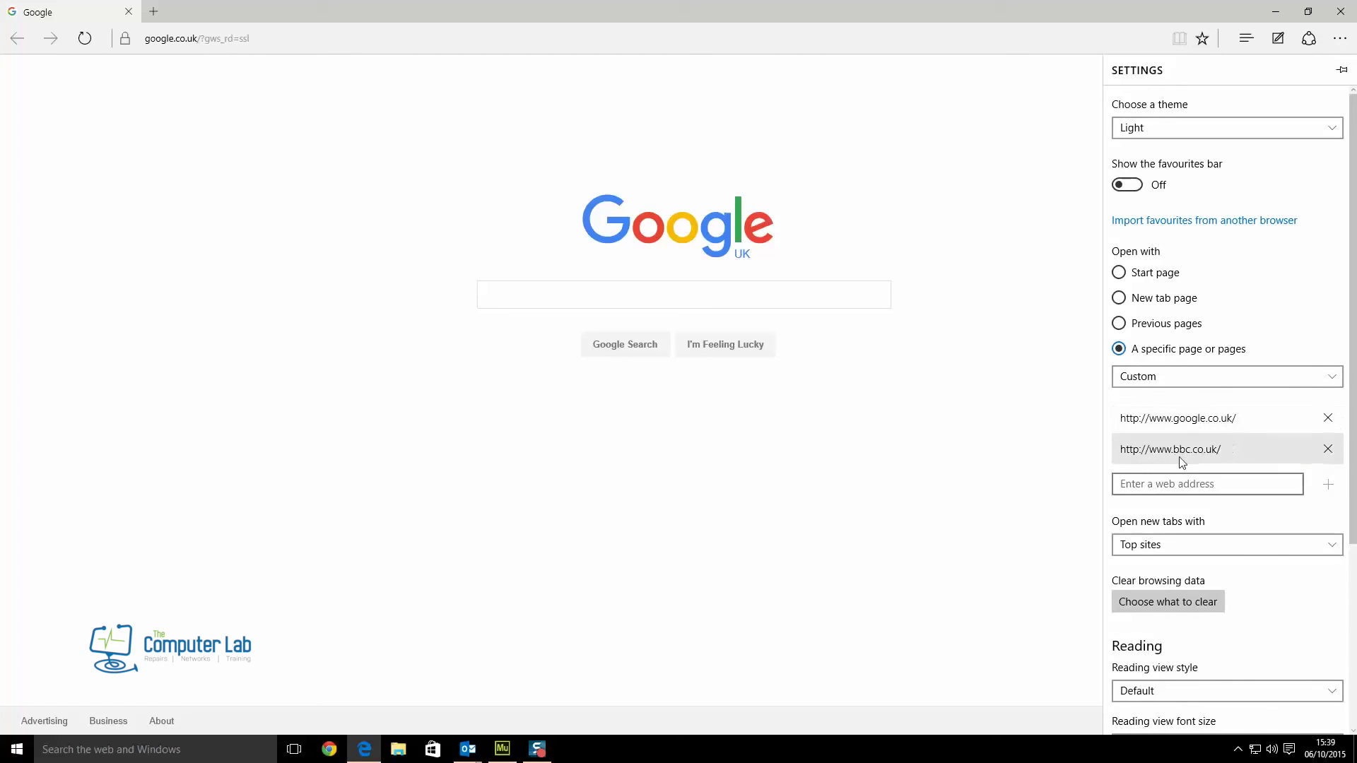
pyautogui.click(1340, 41)
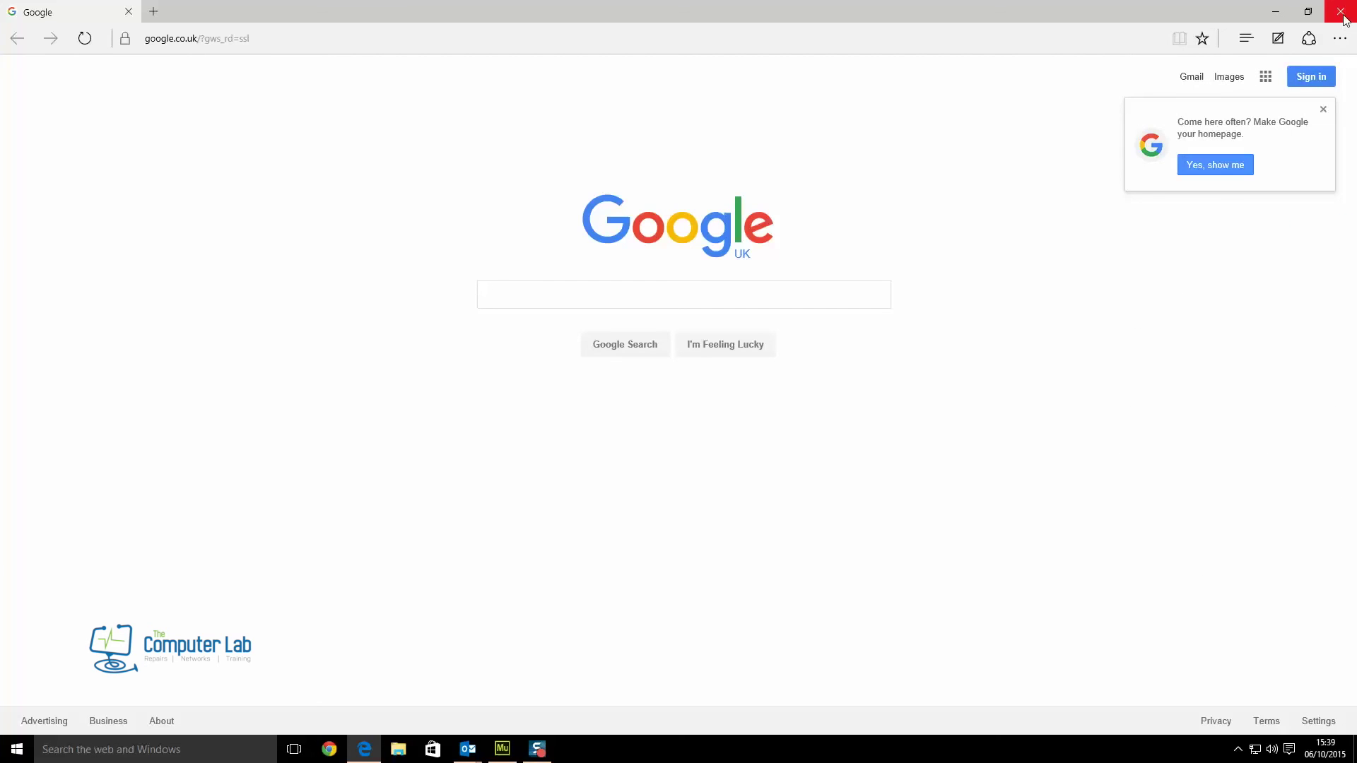
# Restart Edge, switch to the BBC - Home tab, and recheck the startup pages in Settings
pyautogui.click(1341, 13)
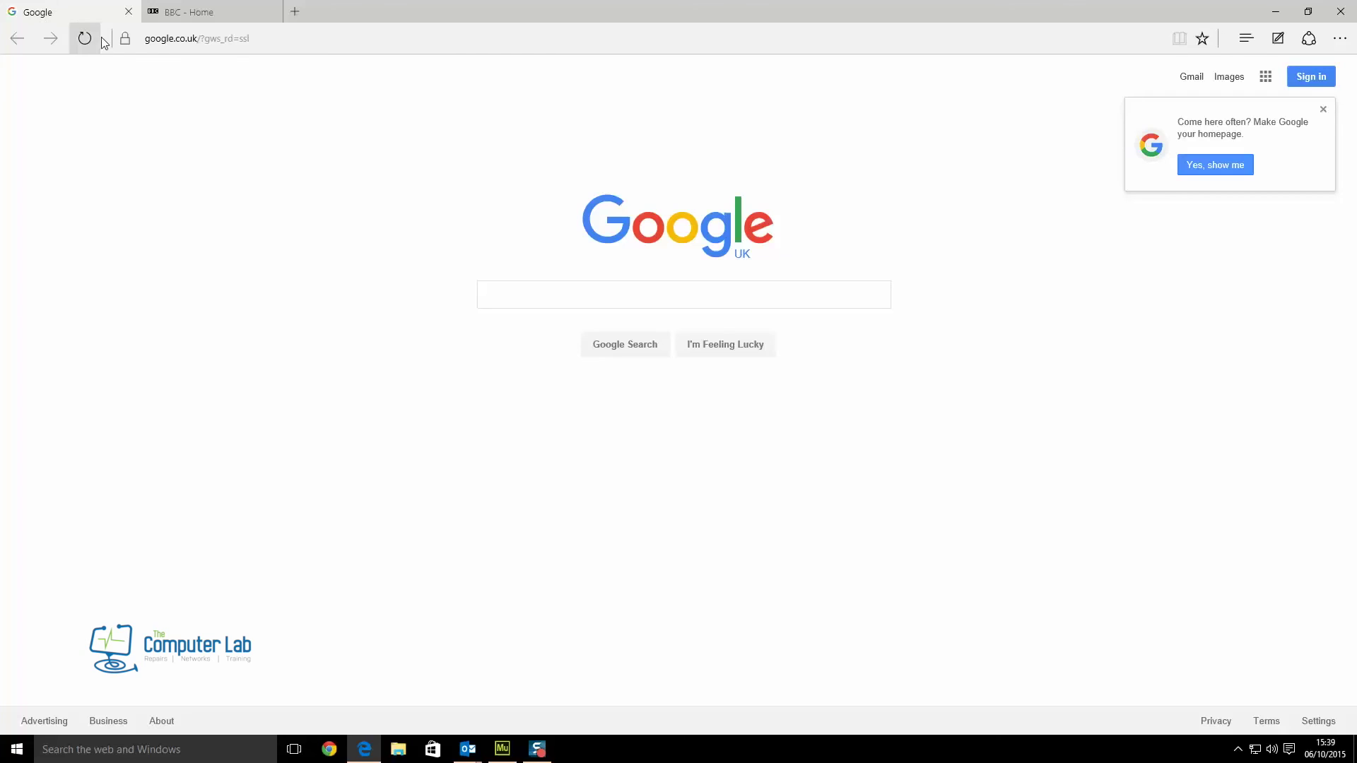
pyautogui.click(221, 17)
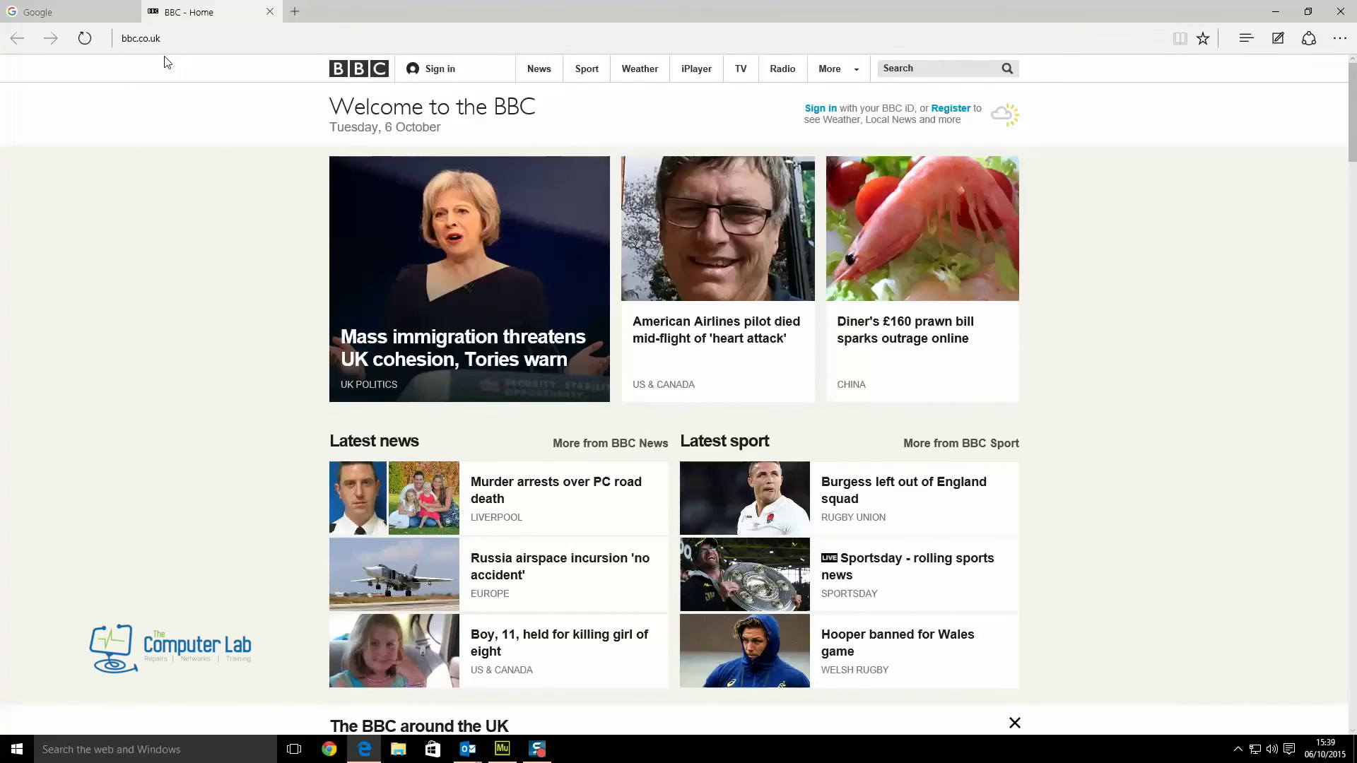
pyautogui.click(1340, 38)
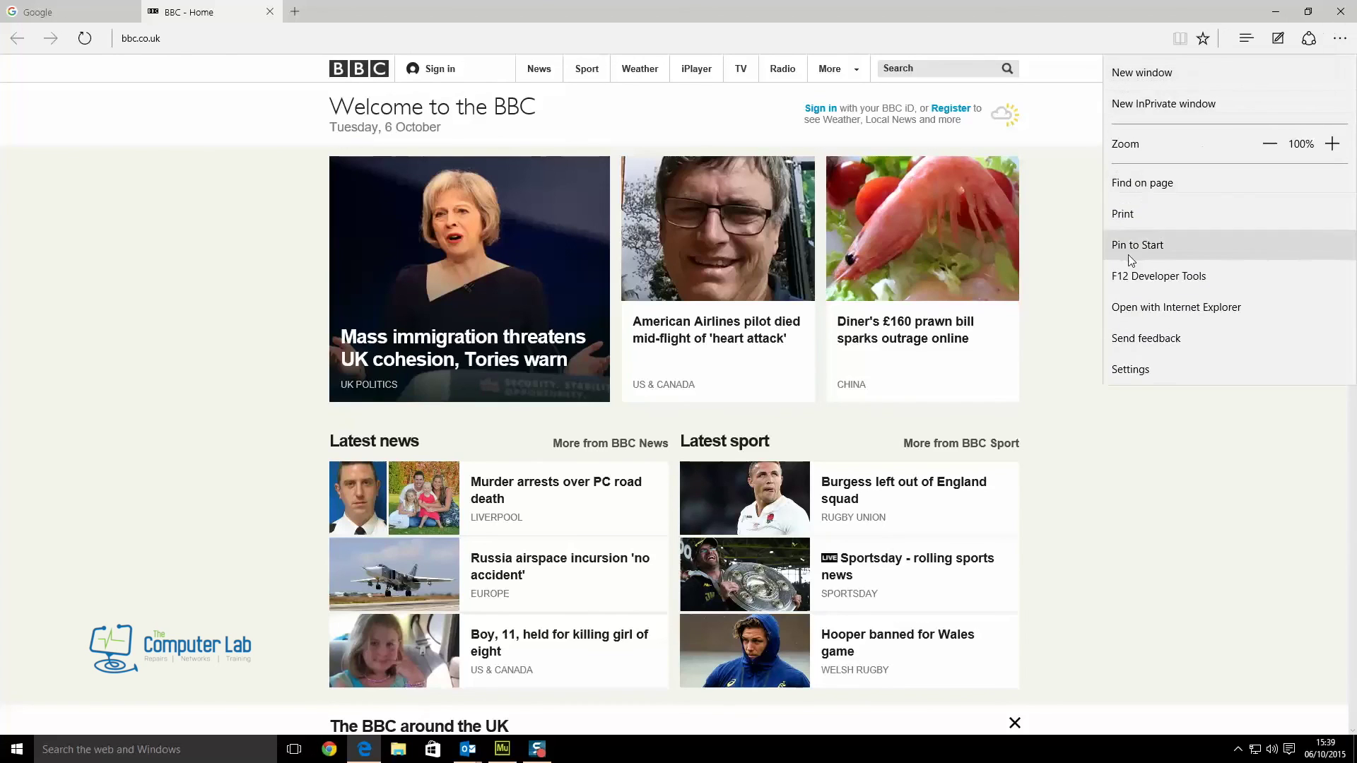
pyautogui.click(1130, 369)
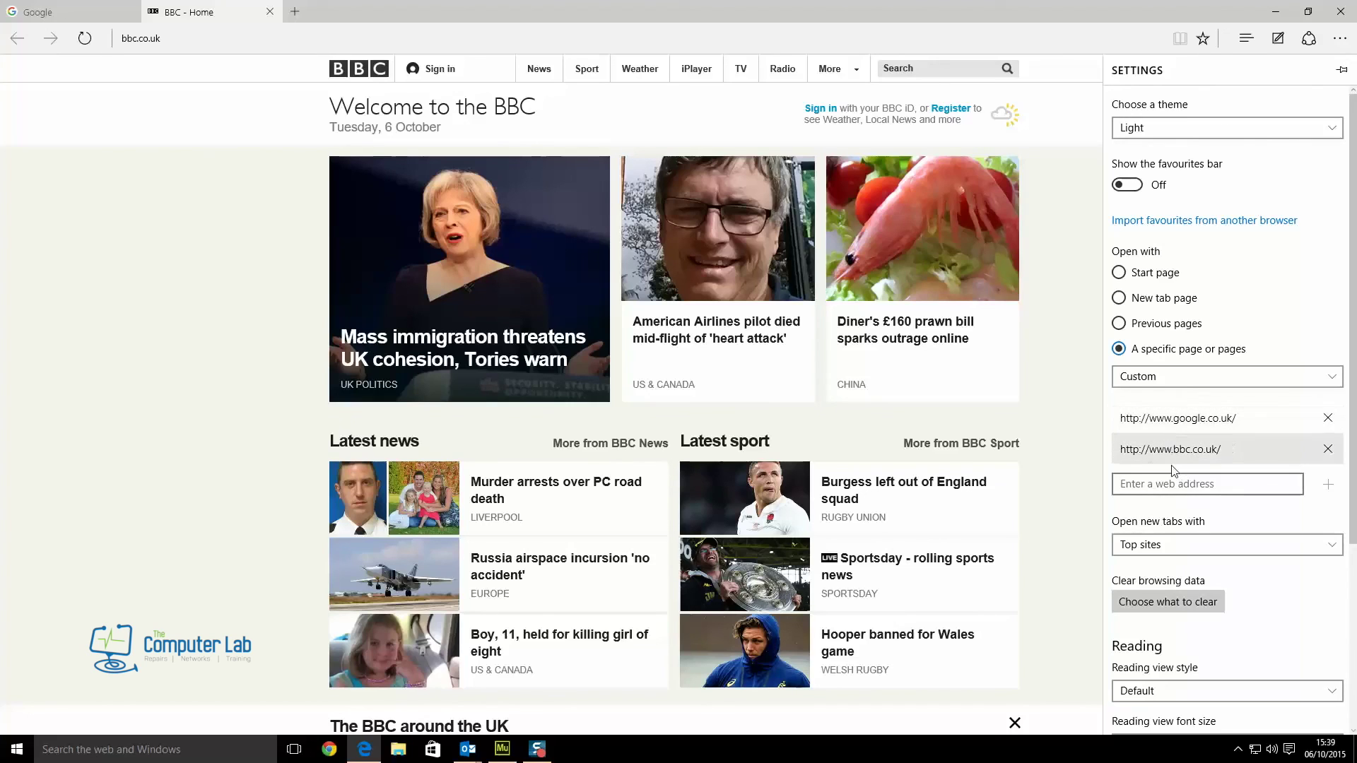
pyautogui.click(175, 373)
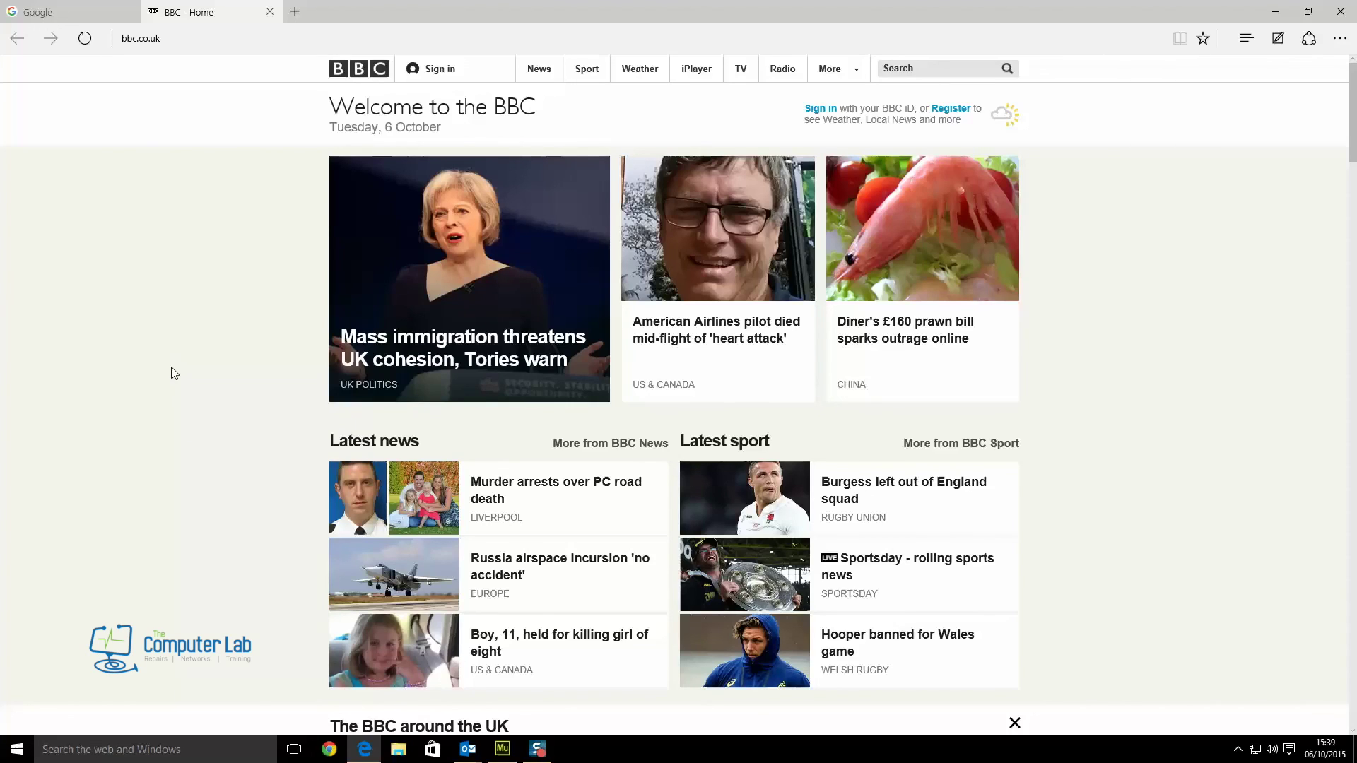